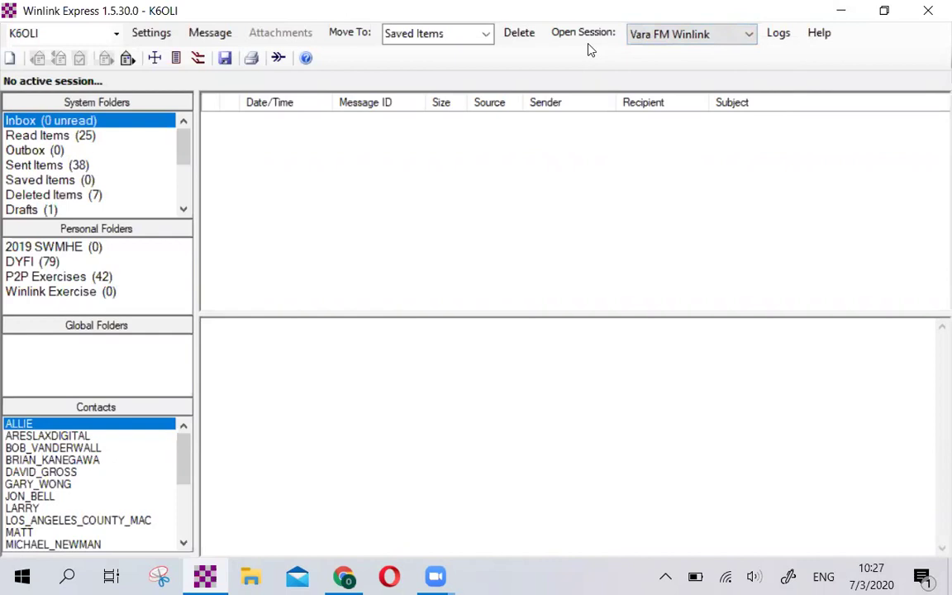
Start a new message and select the USGS DYFI.txt form from the USGS group of the Standard Templates.
left_click(10, 59)
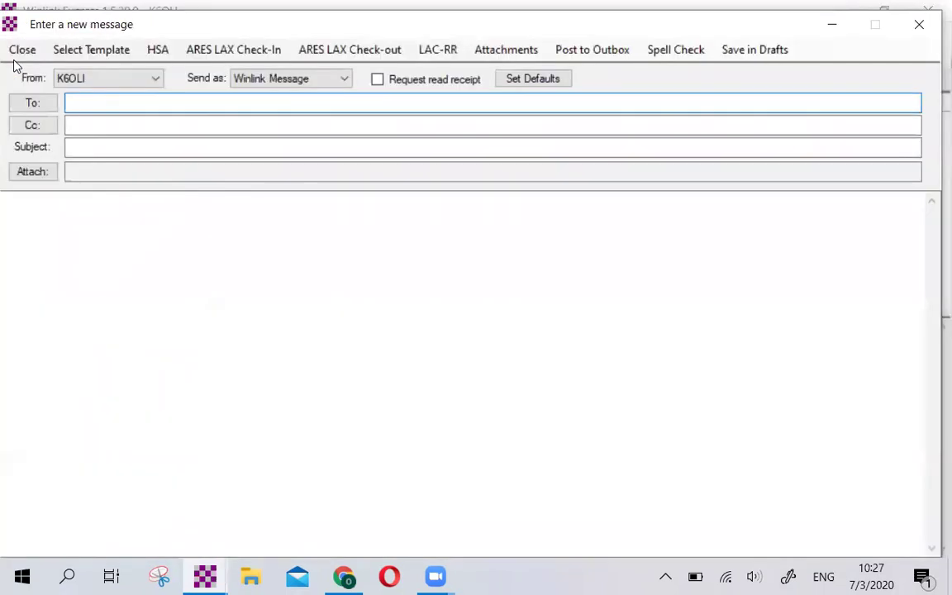
left_click(68, 48)
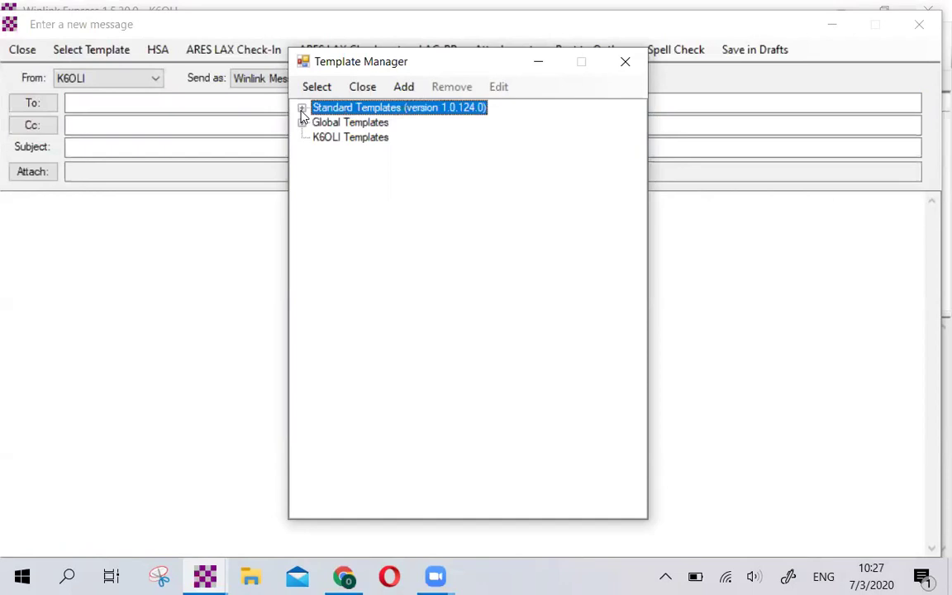
left_click(302, 108)
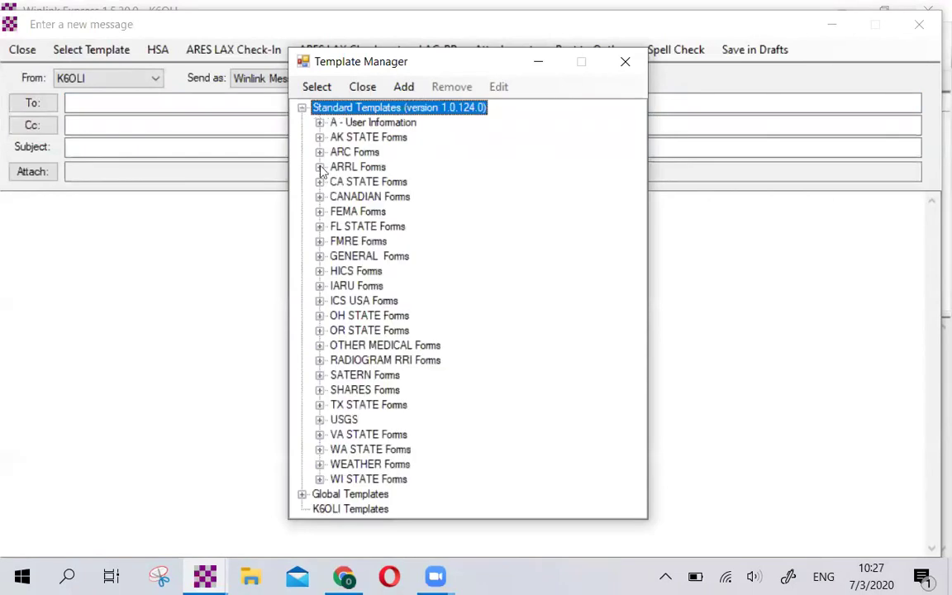
left_click(320, 419)
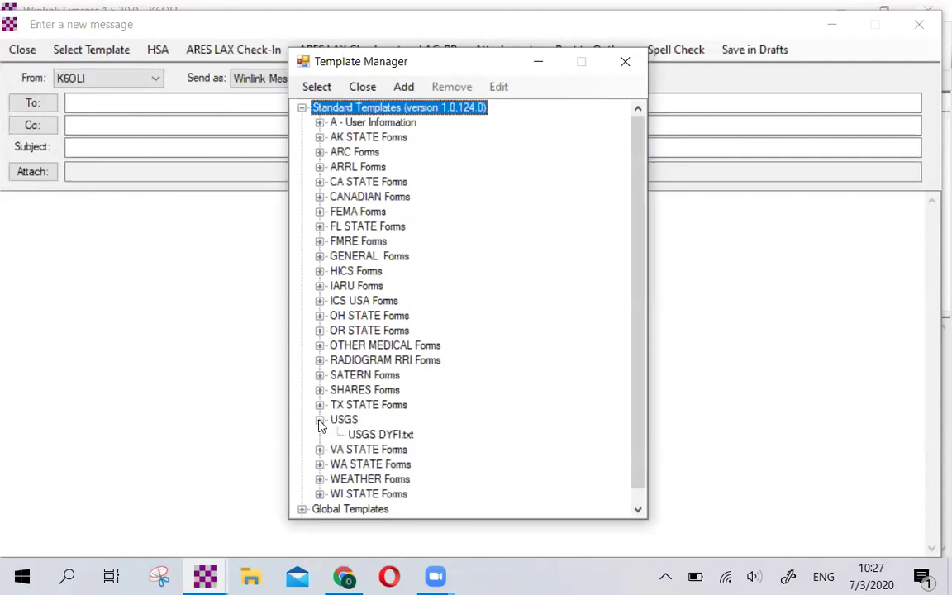
left_click(405, 438)
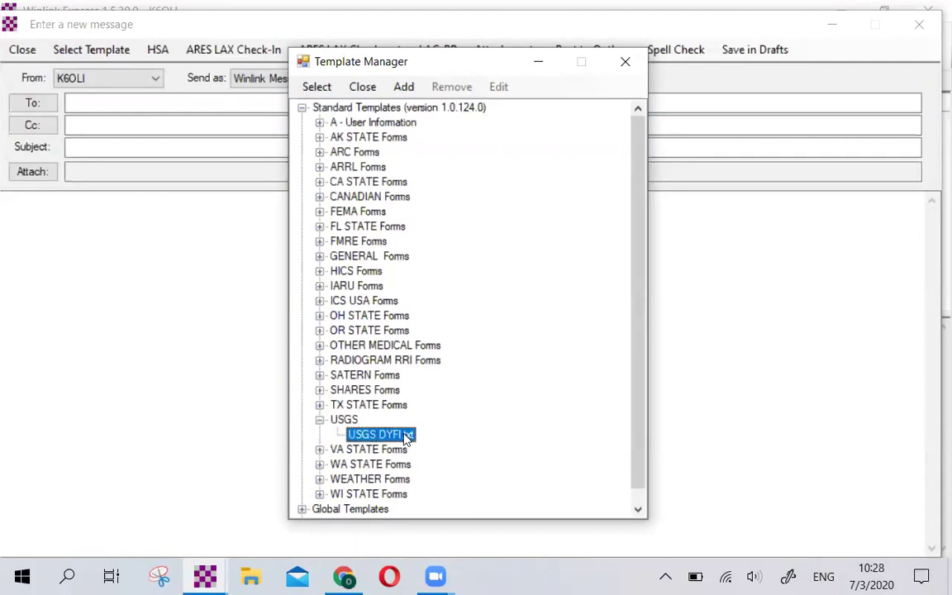
left_click(317, 86)
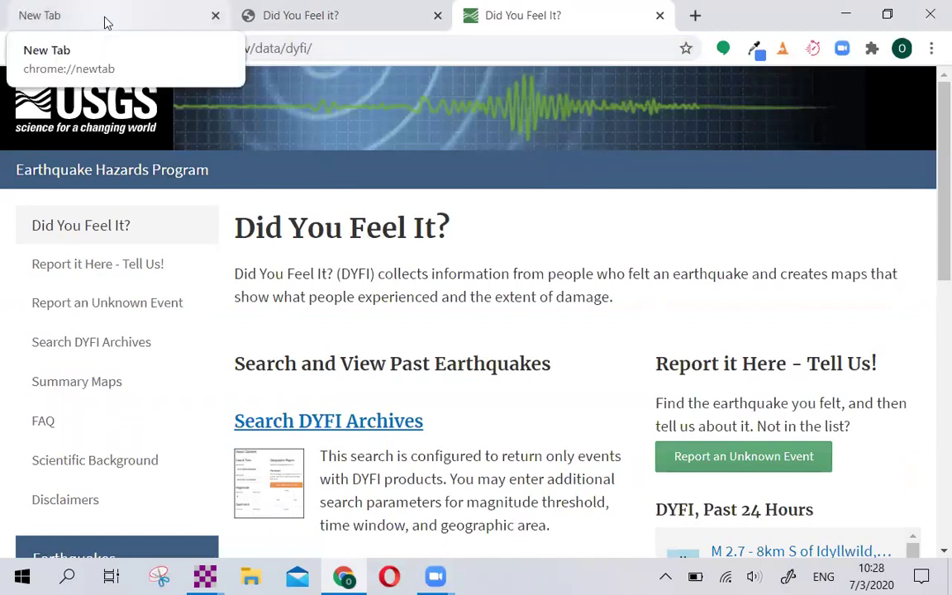
Bring up the local USGS DYFI form in Chrome and answer Yes to whether the earthquake was felt.
left_click(105, 23)
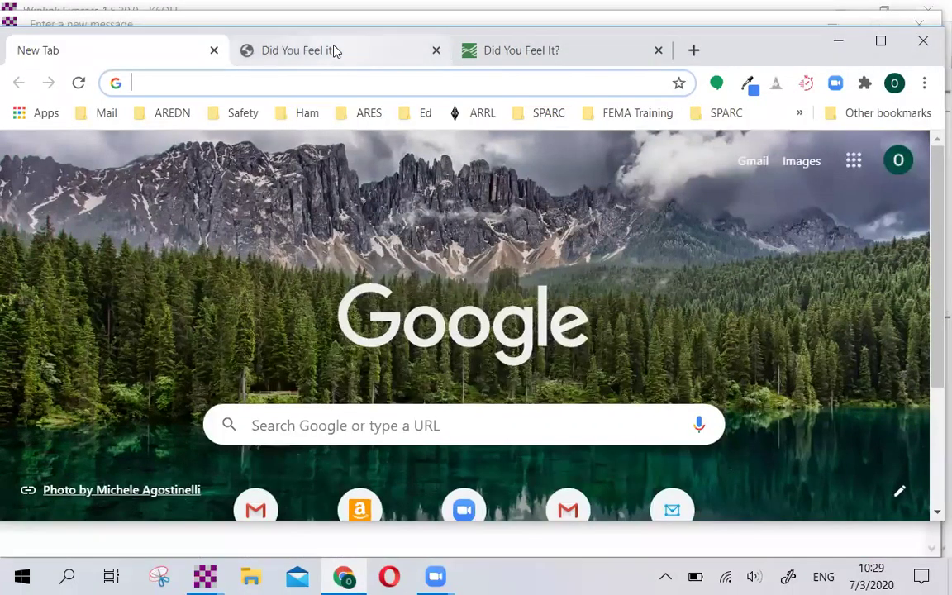
left_click(335, 52)
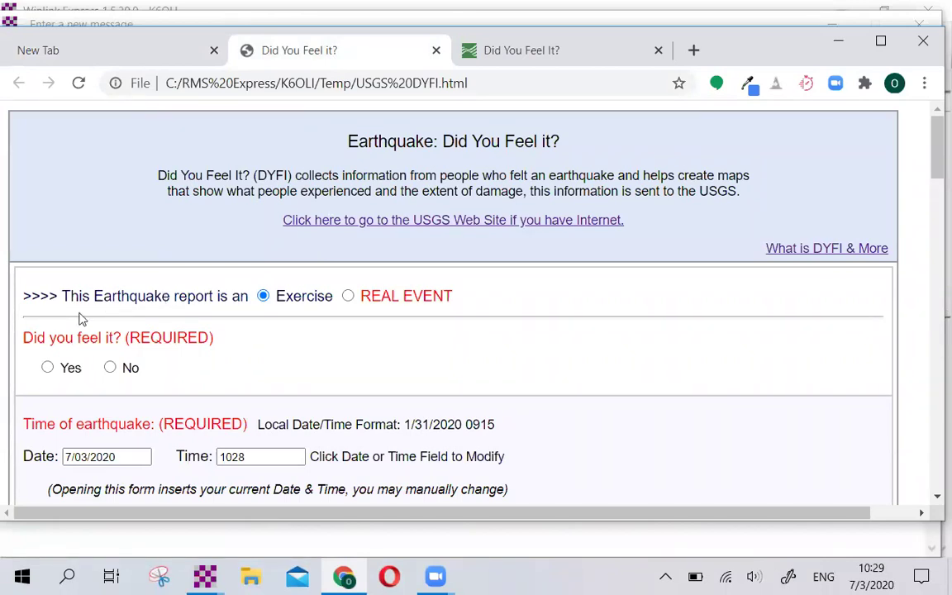
scroll(169, 281, "down", 1)
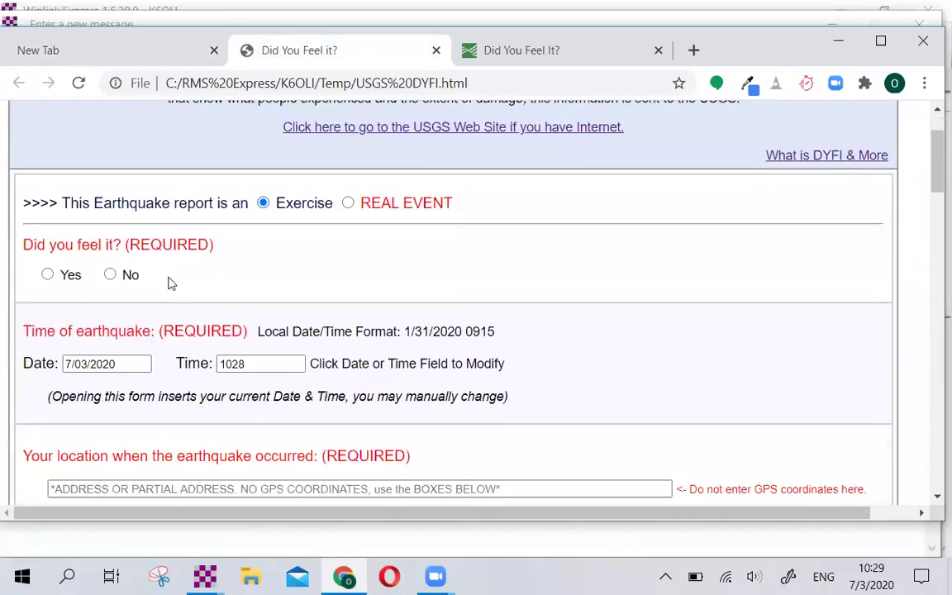
left_click(48, 275)
Confirm 7/03/2020 as the earthquake date and set the time to 1000.
left_click(132, 364)
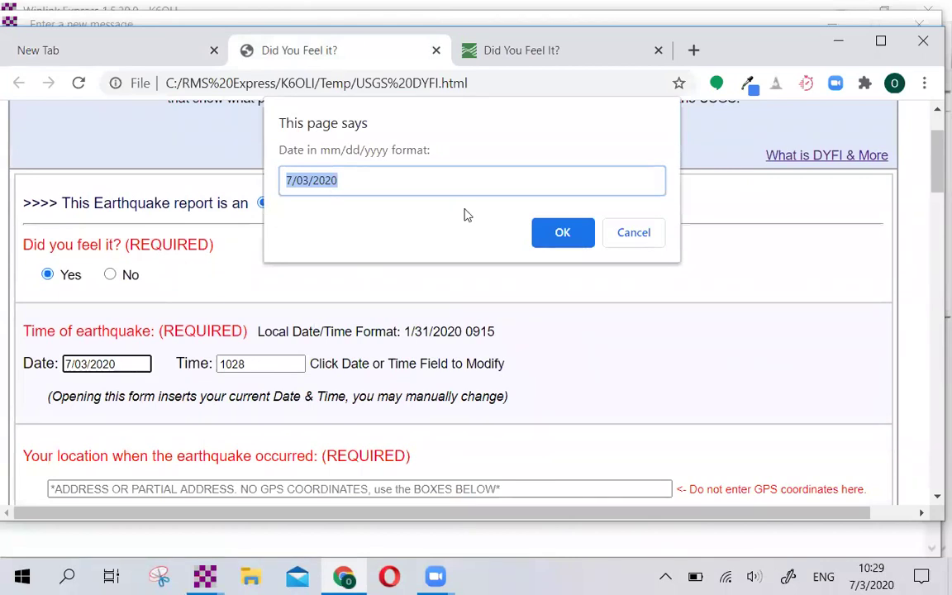
left_click(555, 235)
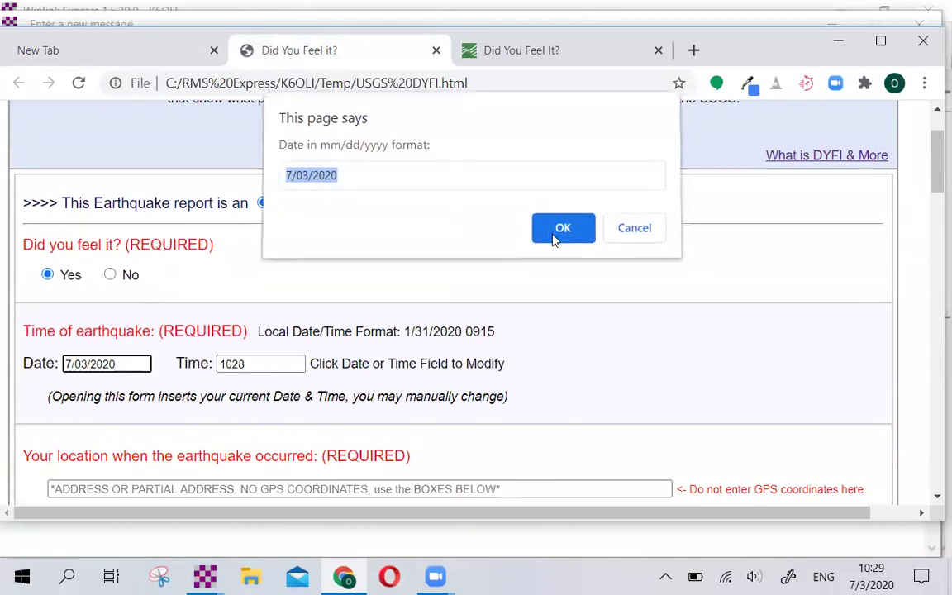
left_click(256, 360)
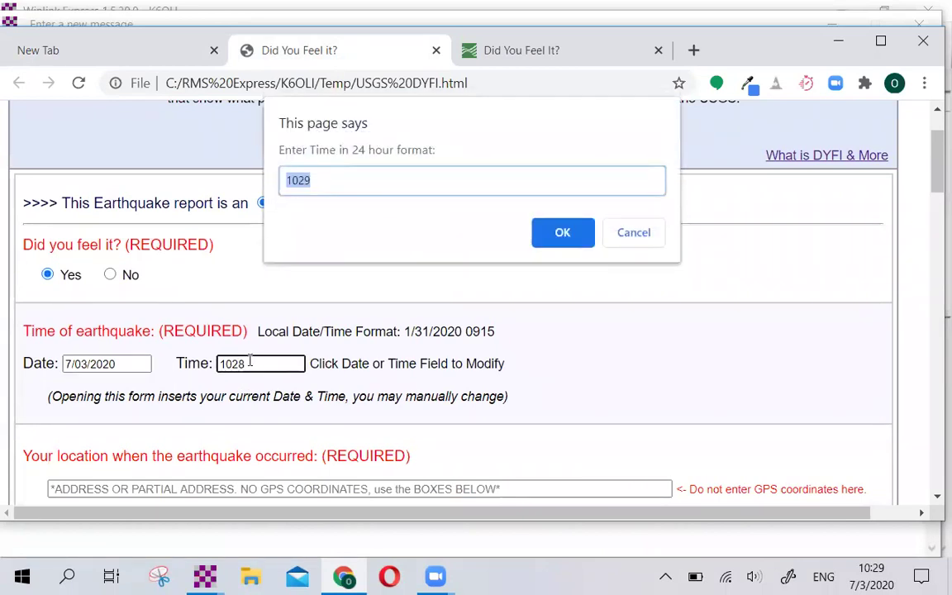
left_click(350, 185)
key("BackSpace")
key("BackSpace")
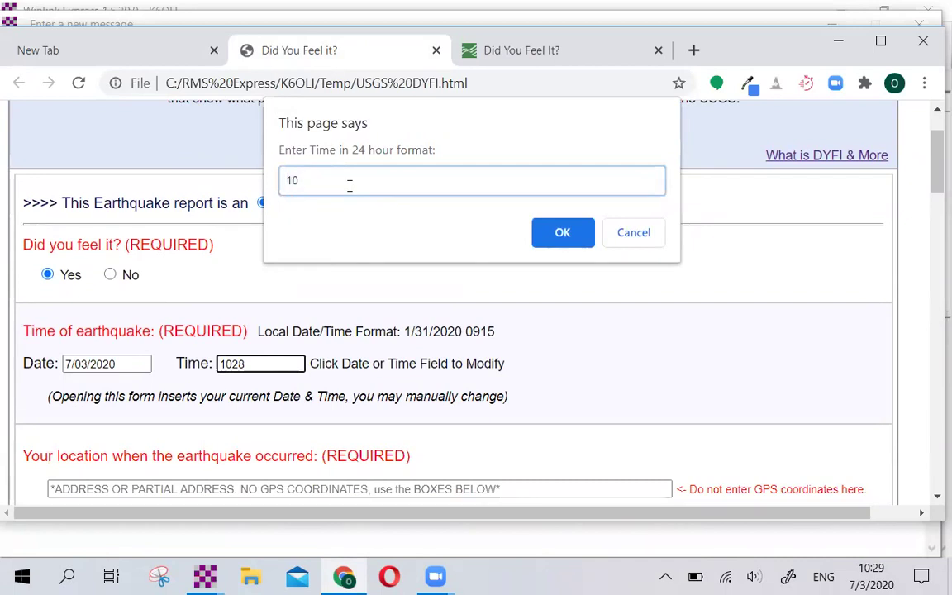
type("00")
left_click(562, 232)
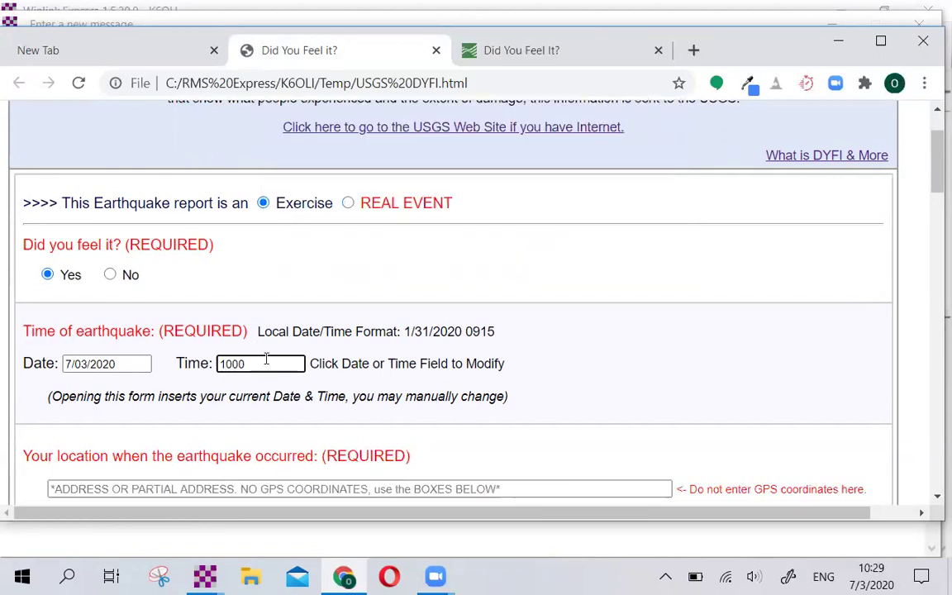
Fill in the required location with the saved street address suggestion.
scroll(260, 359, "down", 1)
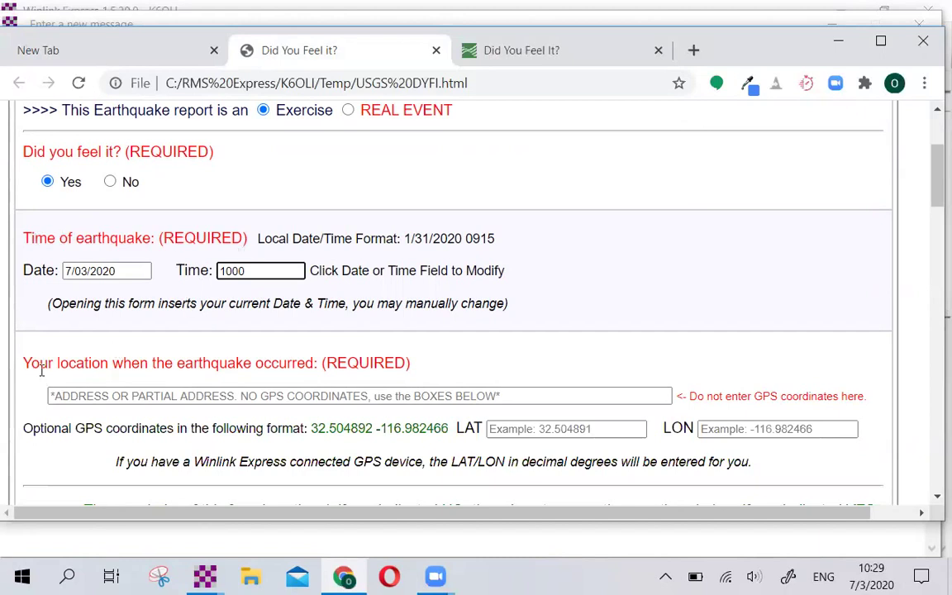
left_click(159, 396)
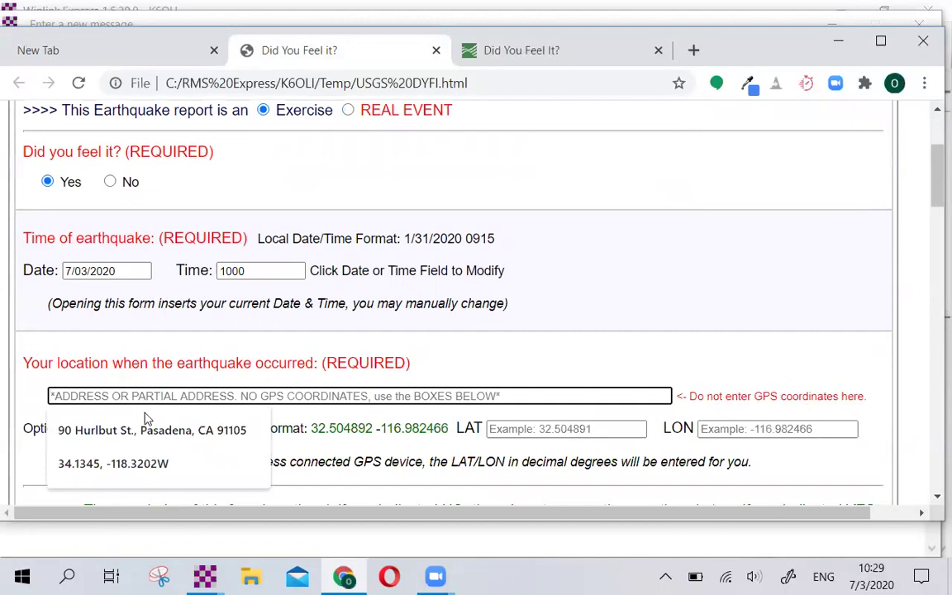
left_click(115, 425)
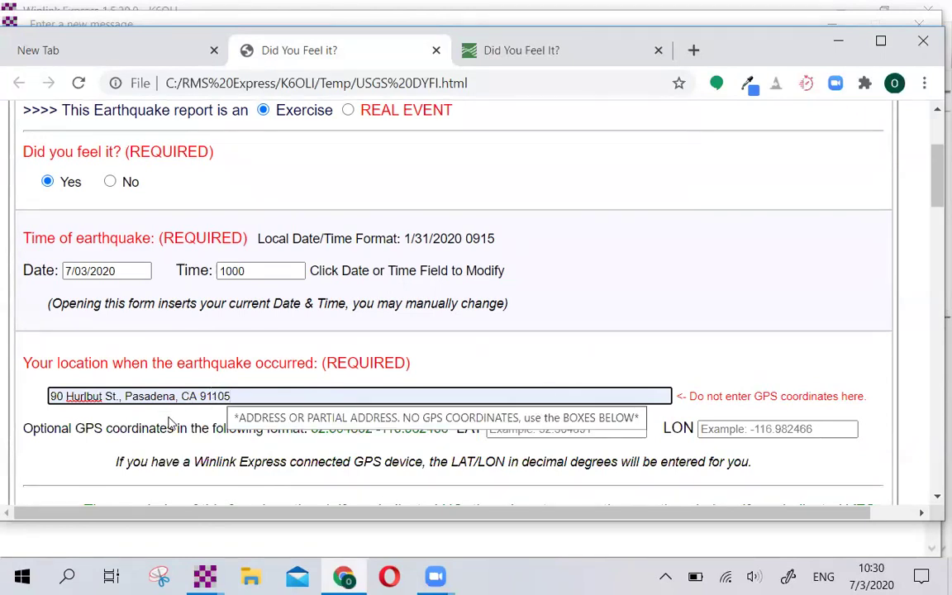
Set the optional GPS coordinates to latitude 34.1297 and longitude -118.1523.
scroll(182, 429, "down", 3)
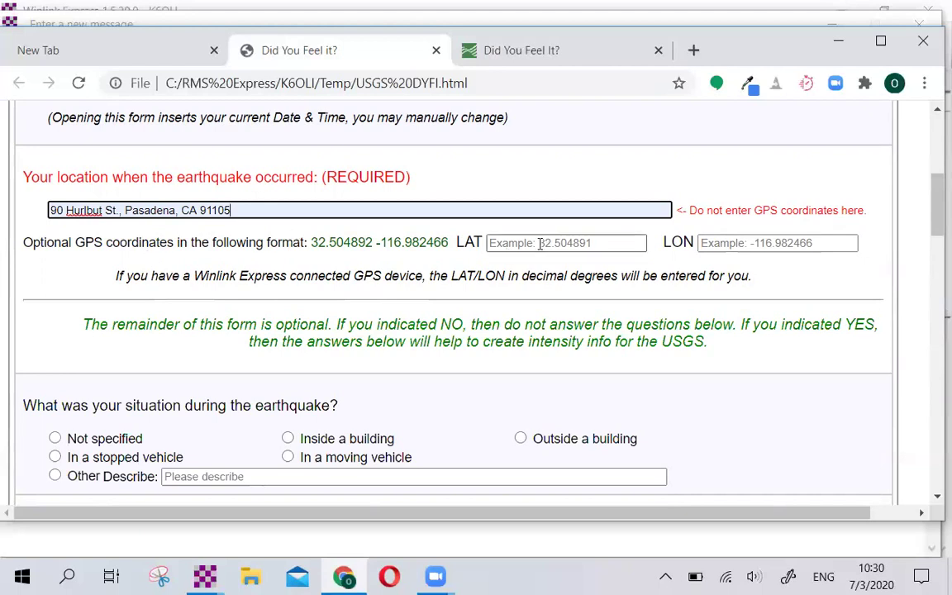
left_click(539, 243)
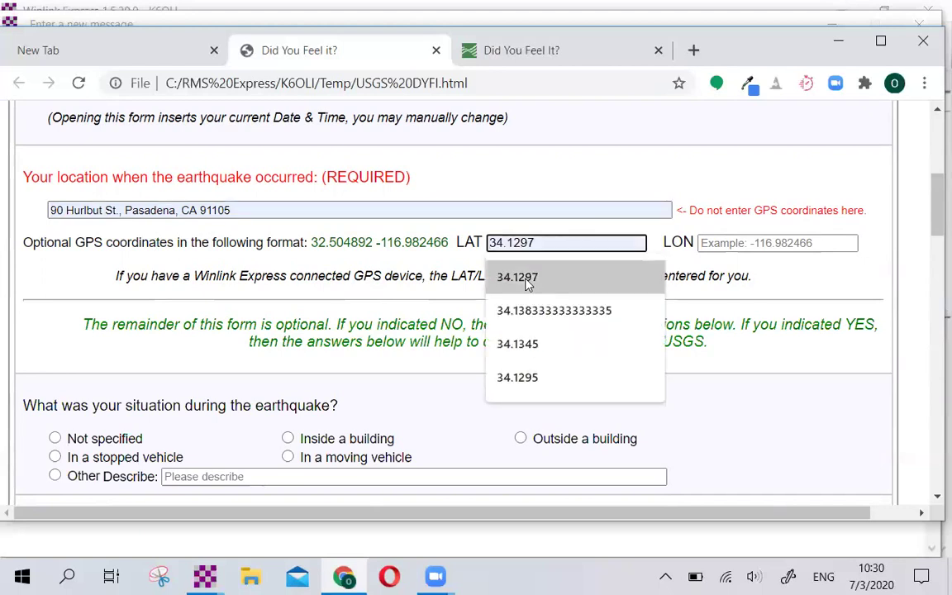
left_click(527, 280)
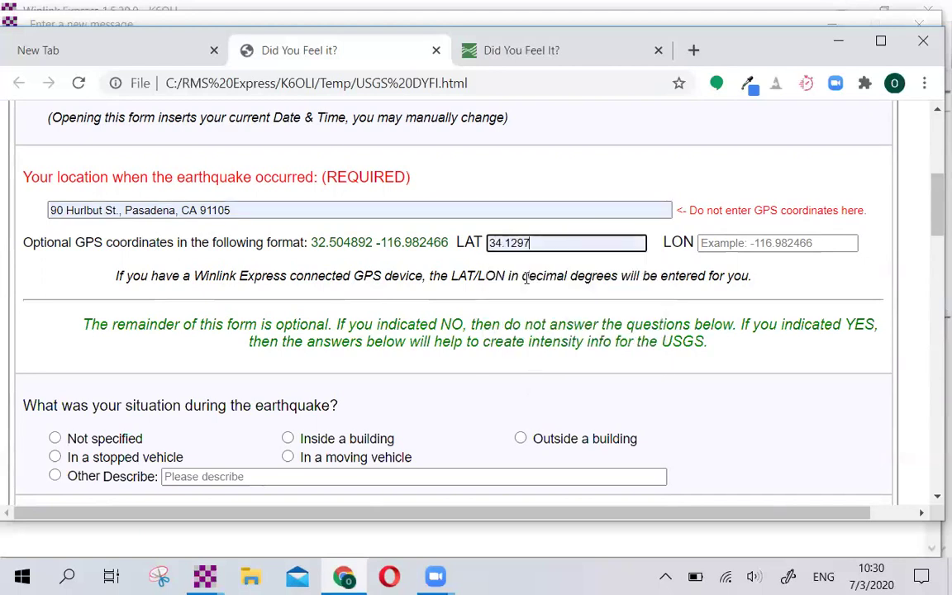
left_click(745, 243)
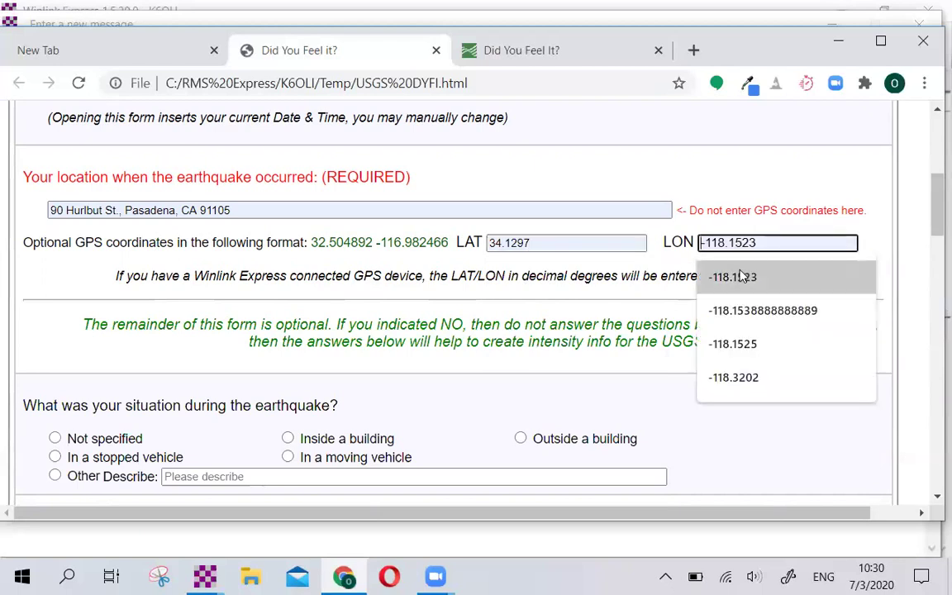
left_click(741, 278)
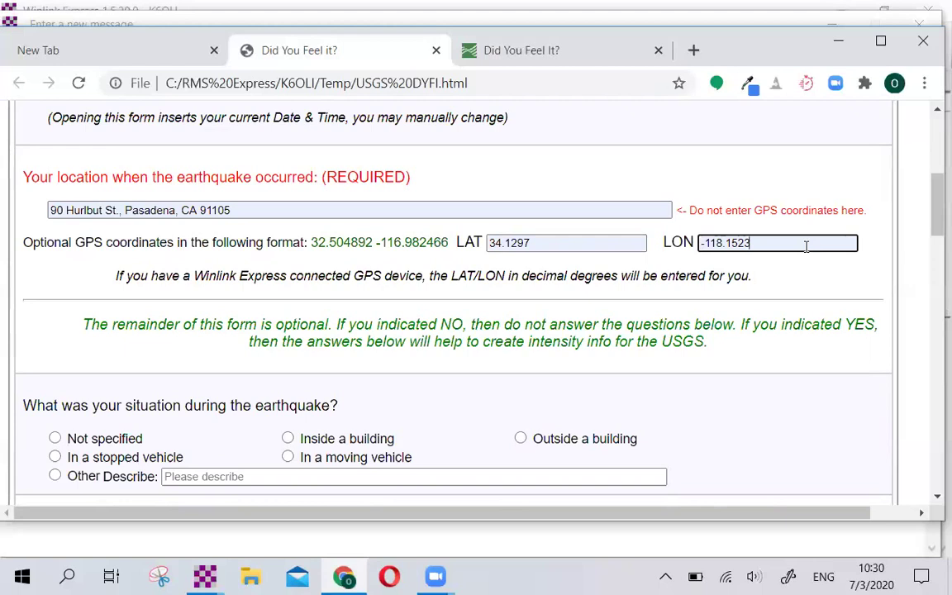
Review the form's required answers, optional questions and additional comments section.
scroll(377, 308, "down", 1)
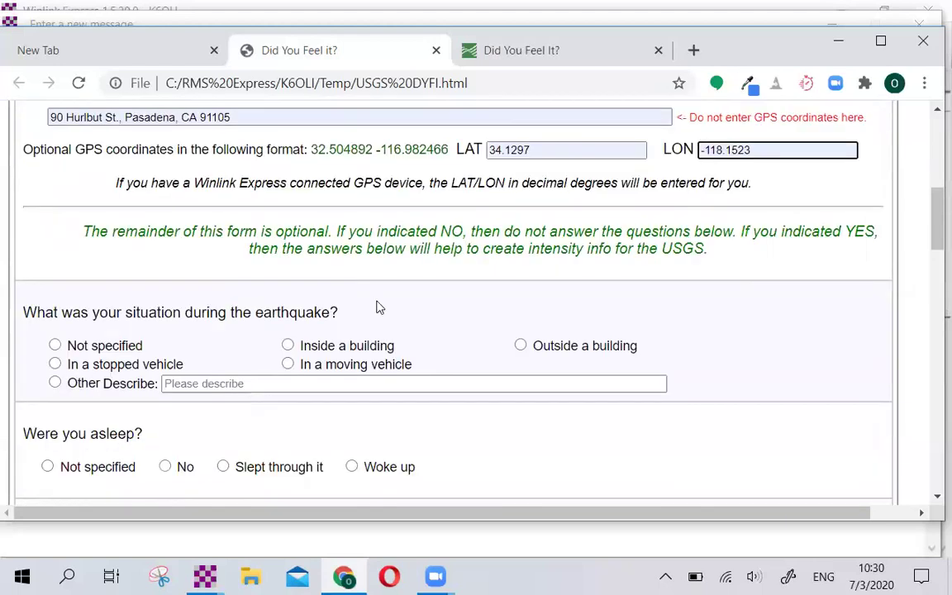
scroll(377, 308, "up", 2)
scroll(378, 304, "up", 1)
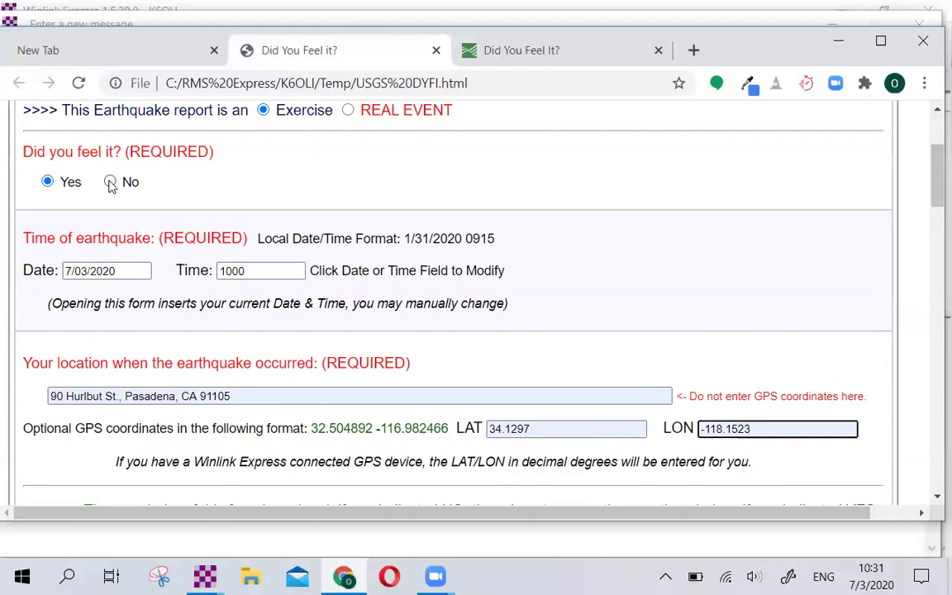
scroll(108, 196, "down", 1)
scroll(109, 197, "down", 1)
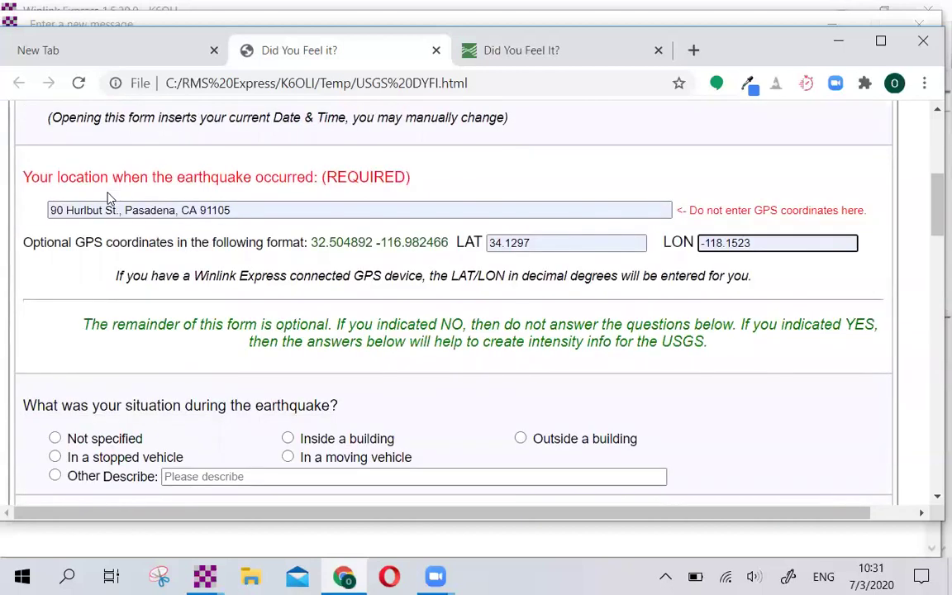
scroll(108, 197, "down", 15)
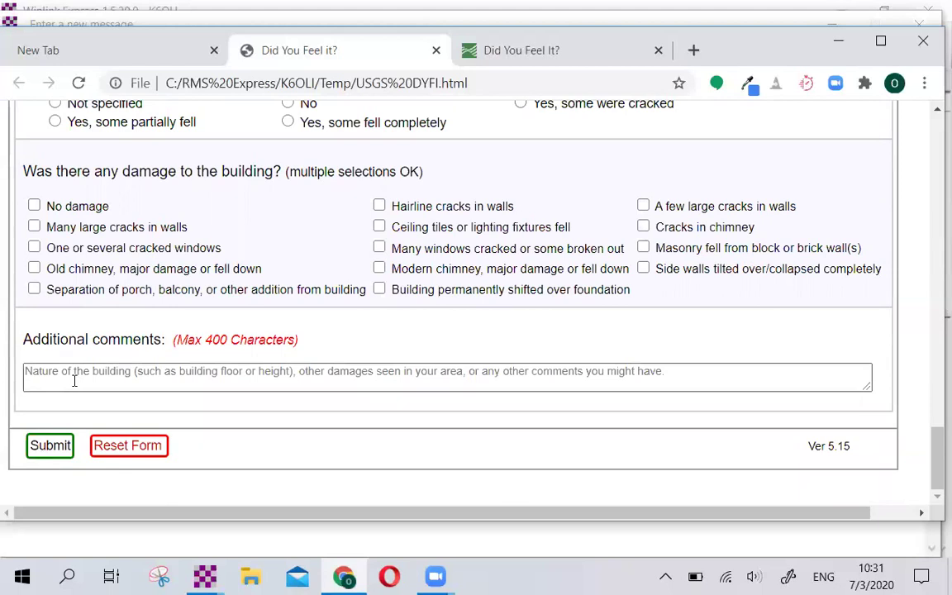
scroll(73, 381, "up", 20)
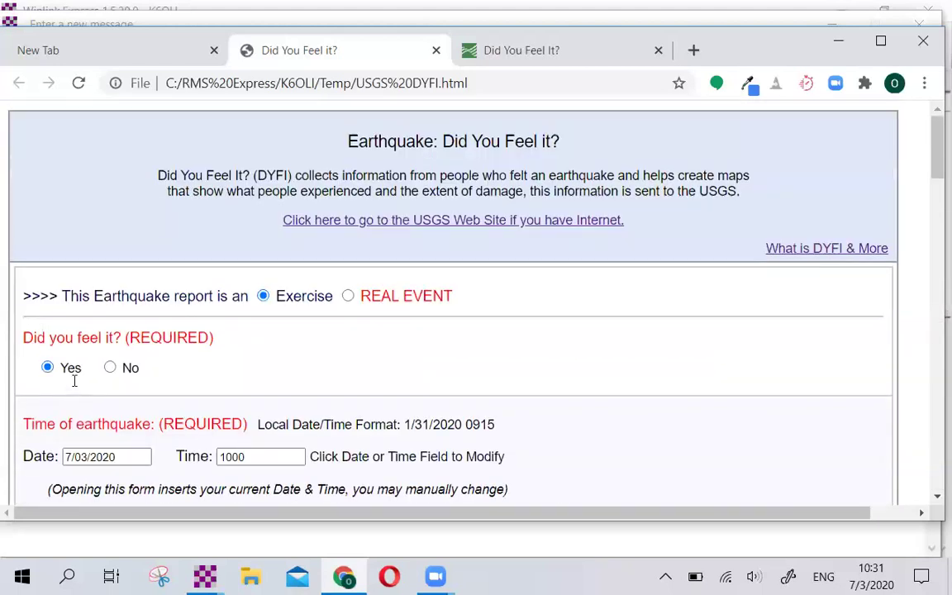
scroll(67, 365, "down", 6)
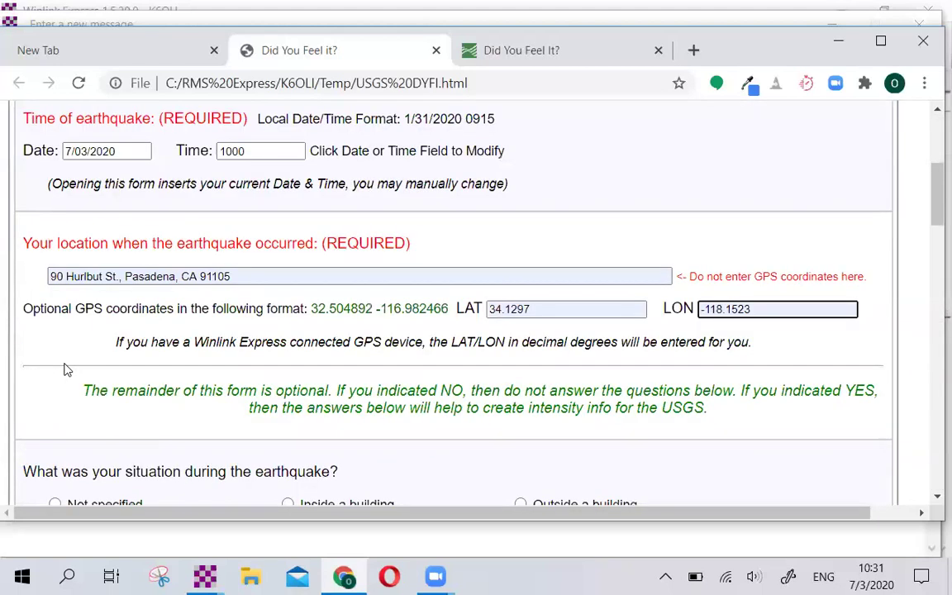
Answer Inside a building for the situation, No for asleep, "Some felt it, most did not" for others nearby, and Weak for the shaking.
scroll(68, 370, "down", 3)
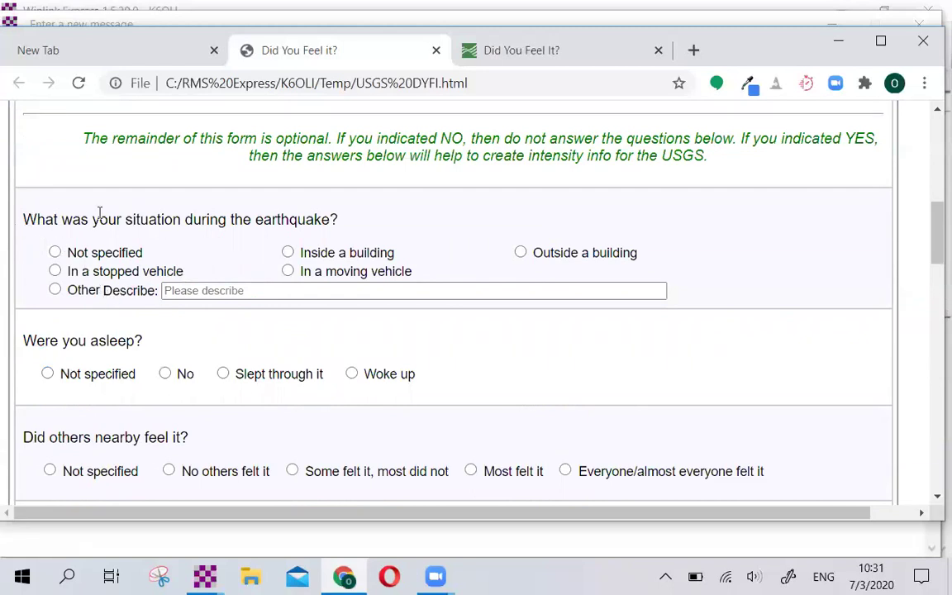
left_click(287, 253)
left_click(166, 375)
scroll(181, 384, "down", 2)
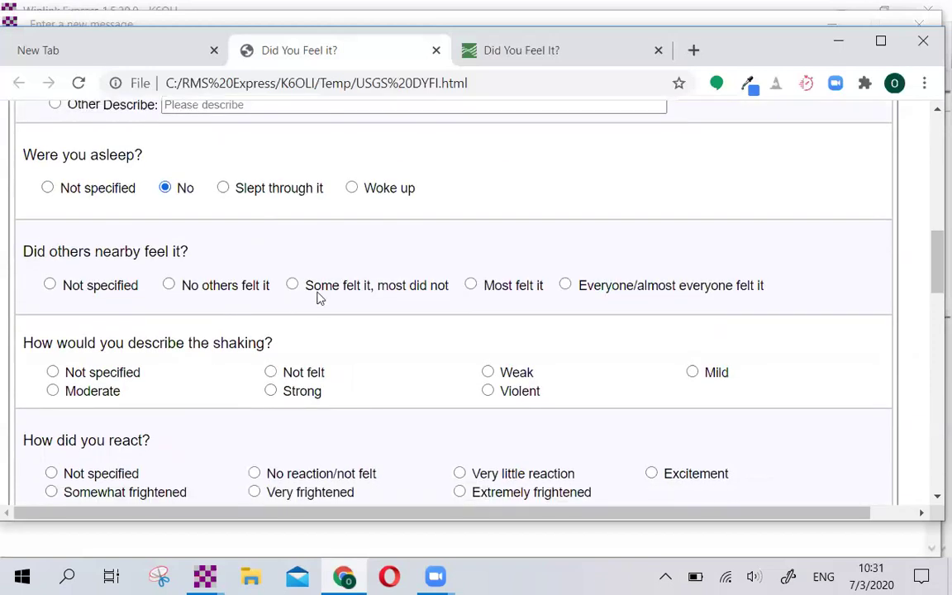
left_click(293, 285)
left_click(488, 373)
Answer Very little reaction, Dropped and covered for the response, and No for both difficulty standing and swinging objects.
scroll(488, 377, "down", 2)
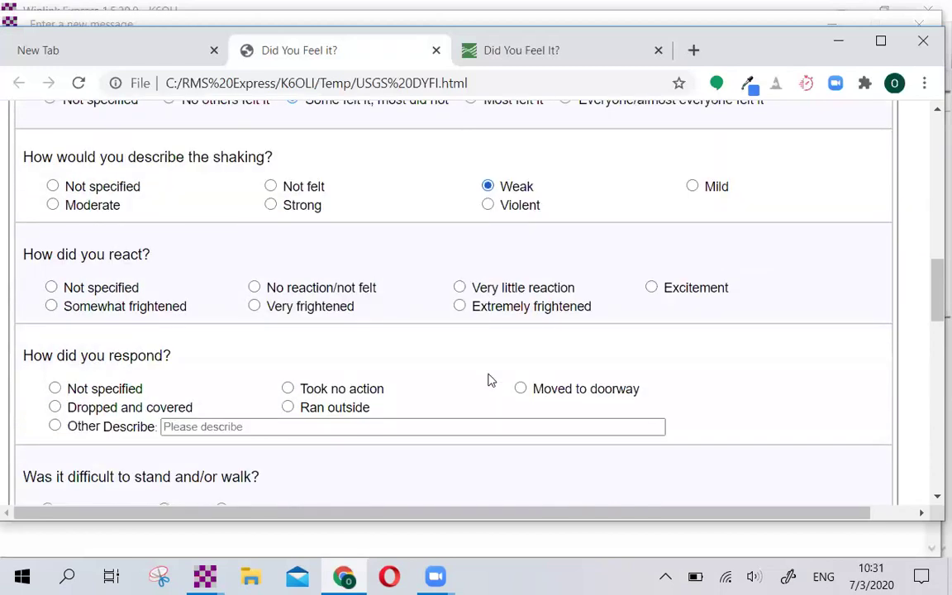
left_click(459, 288)
left_click(54, 408)
scroll(55, 415, "down", 2)
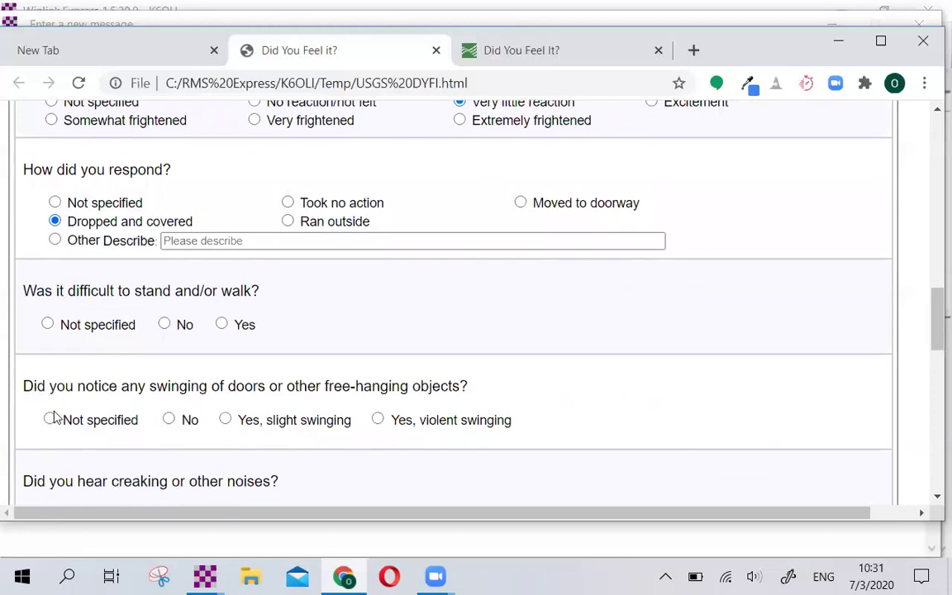
left_click(165, 323)
left_click(169, 419)
Answer No to the questions about creaking noises, objects rattling or falling off shelves, and pictures moving on walls.
scroll(136, 418, "down", 1)
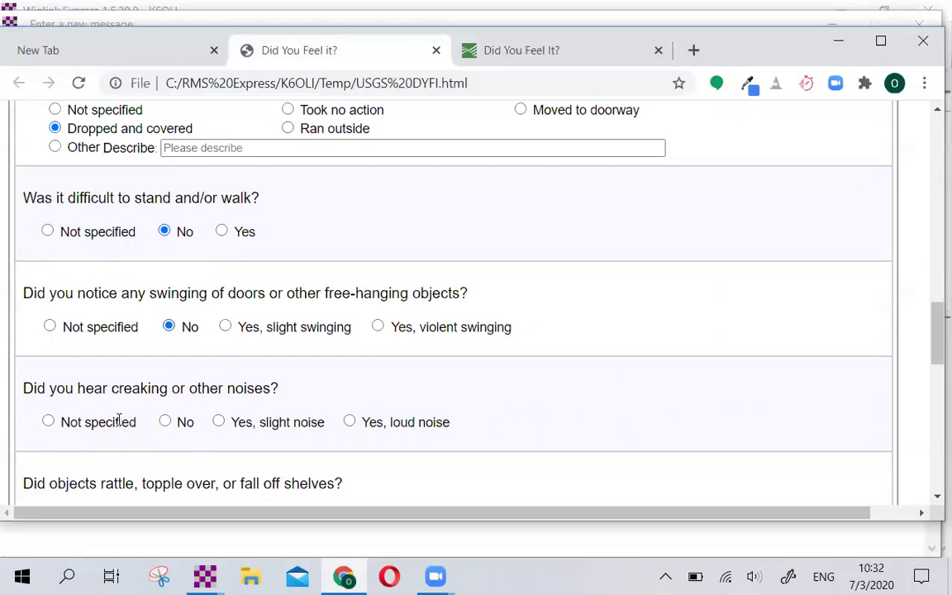
left_click(165, 422)
scroll(166, 427, "down", 2)
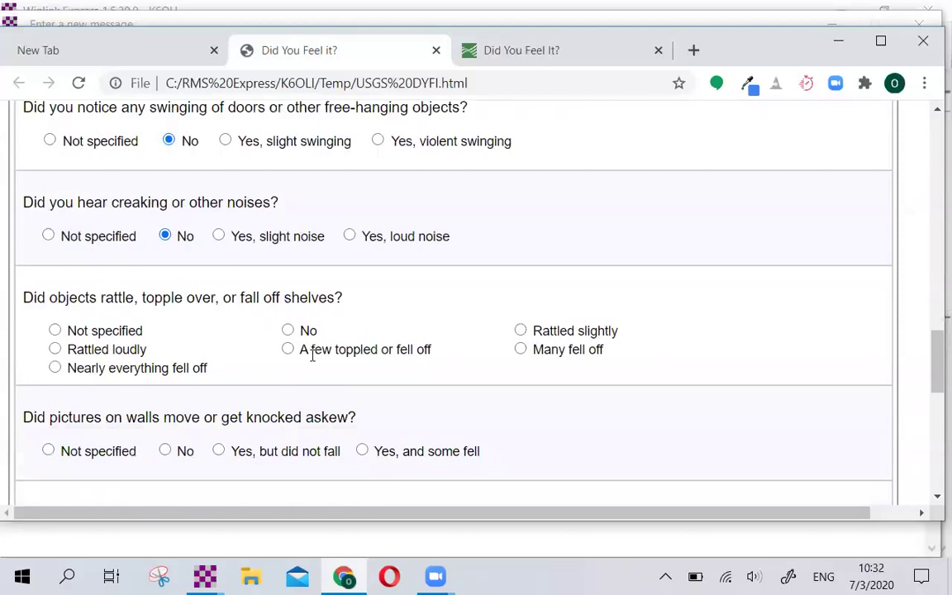
left_click(287, 331)
left_click(165, 451)
scroll(169, 450, "down", 2)
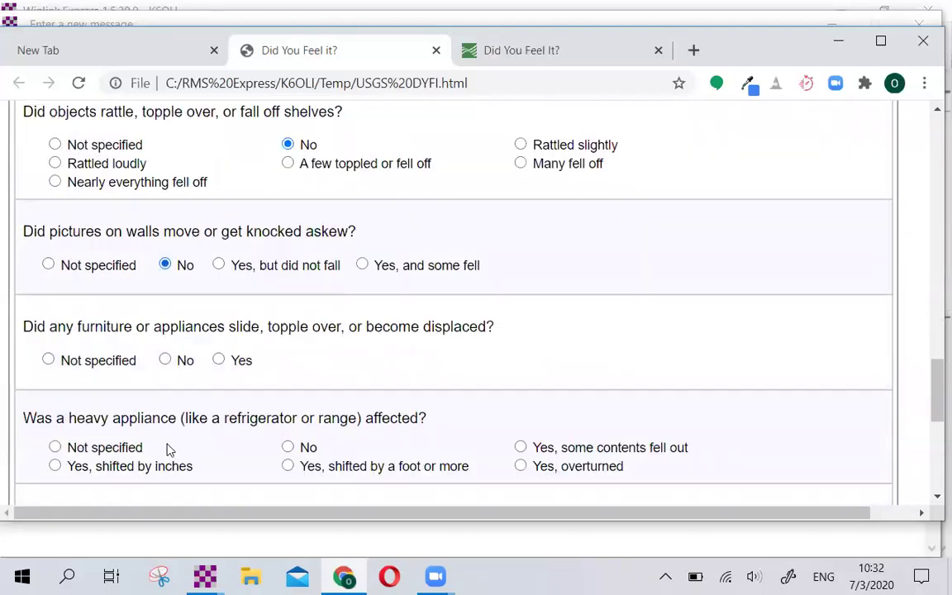
Answer No for displaced furniture, heavy appliances and free-standing walls, and mark No damage for the building.
left_click(166, 361)
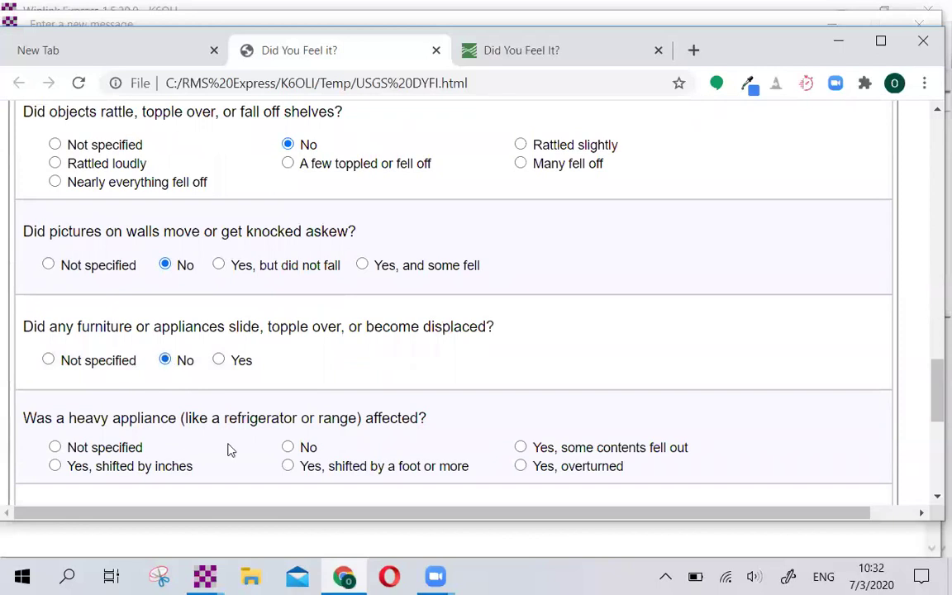
left_click(287, 446)
scroll(288, 372, "down", 3)
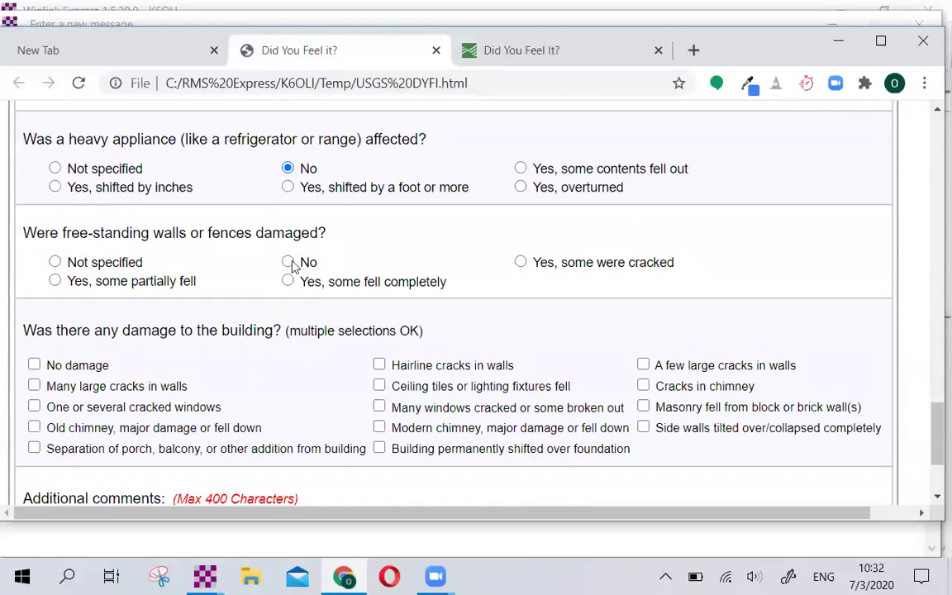
left_click(287, 263)
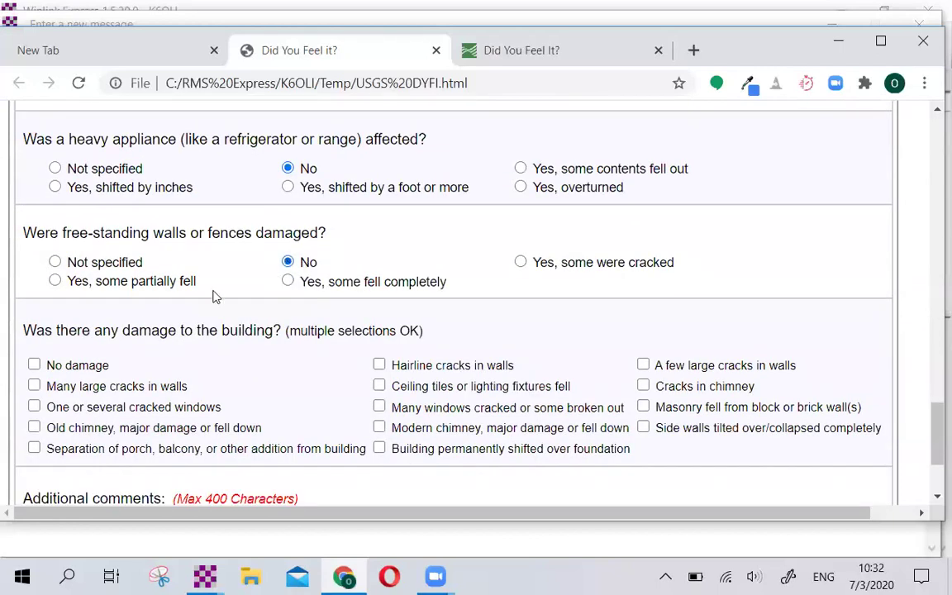
left_click(35, 366)
Enter "VARA FM via K6YZF-11" as the additional comment and submit the form.
scroll(121, 372, "down", 2)
left_click(122, 371)
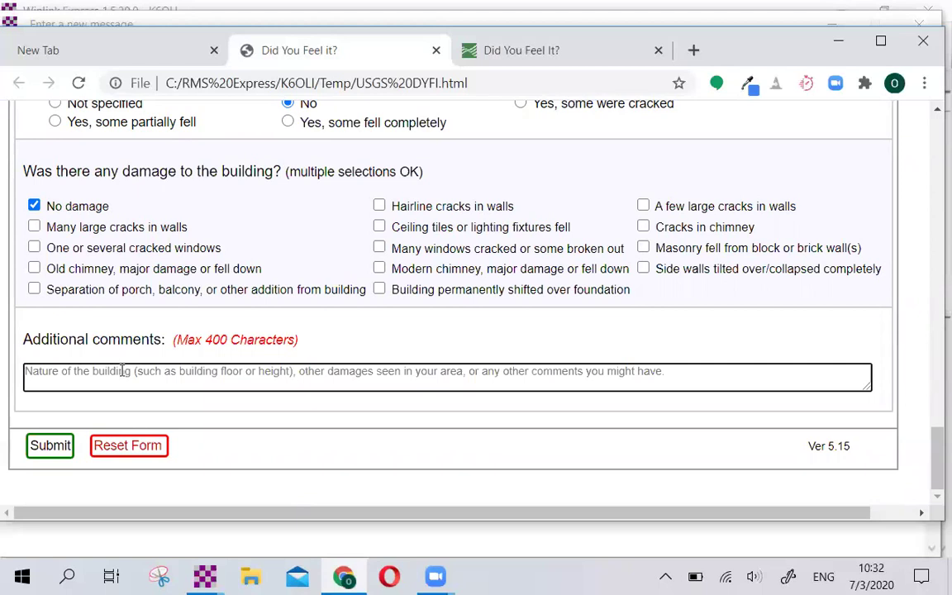
type("V")
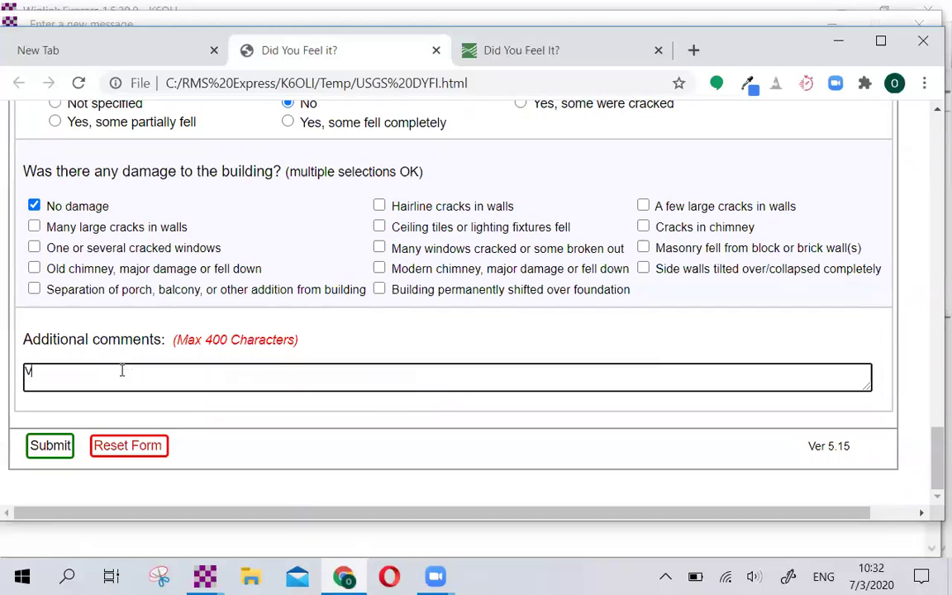
type("ARA FM via")
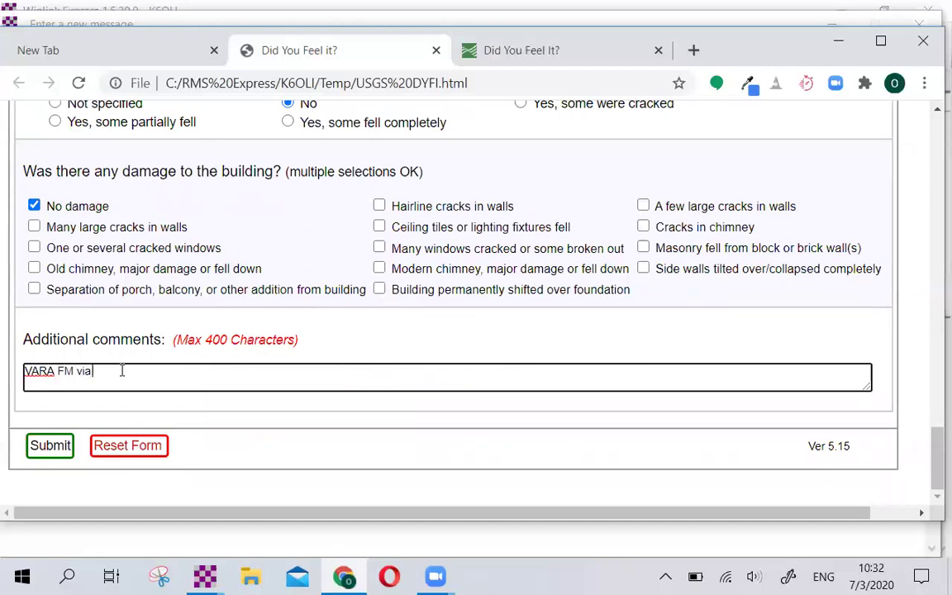
type(" K6YZF-11")
left_click(37, 446)
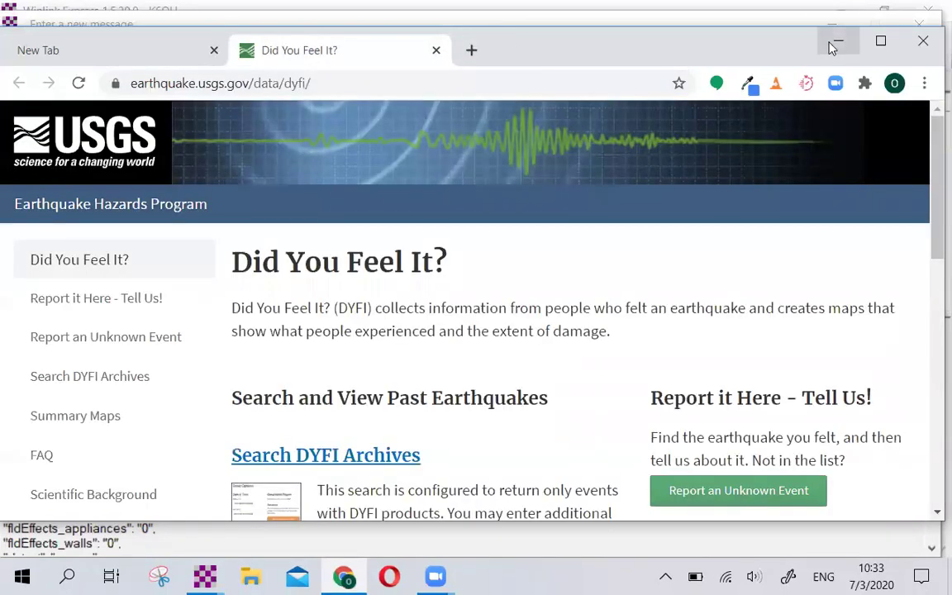
Return to the Winlink message and add the copy recipient's callsign to Cc, keeping the message open.
left_click(835, 42)
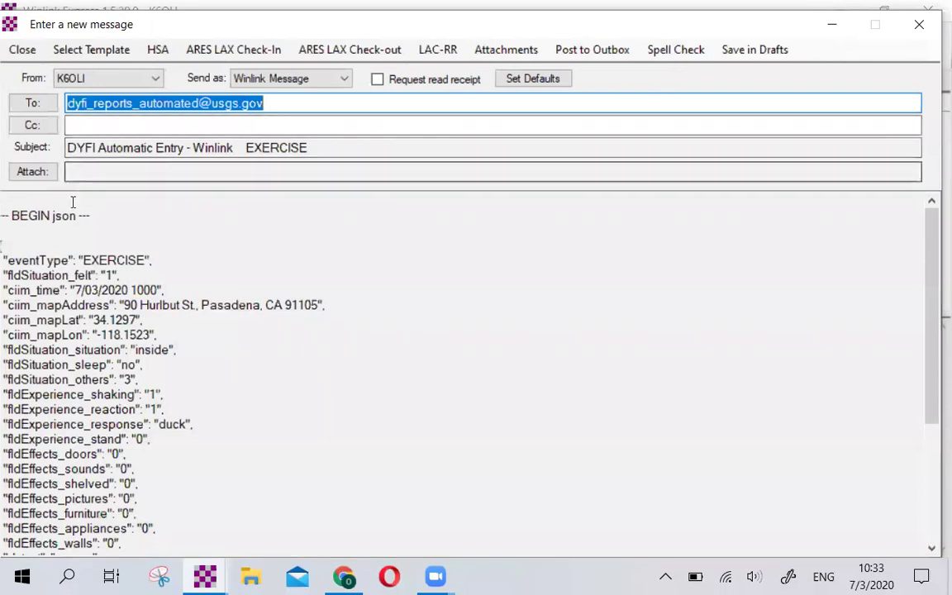
scroll(66, 235, "down", 1)
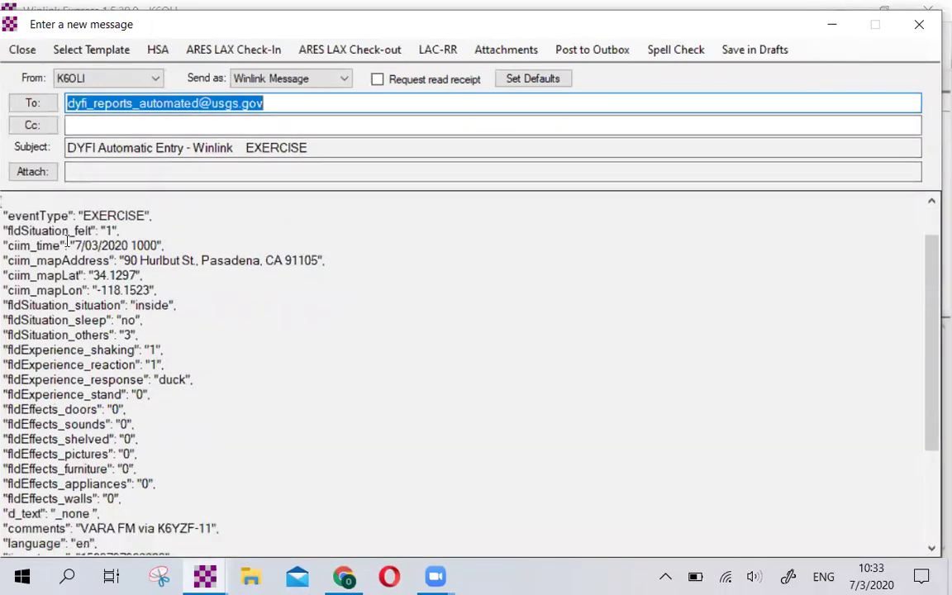
scroll(67, 241, "up", 1)
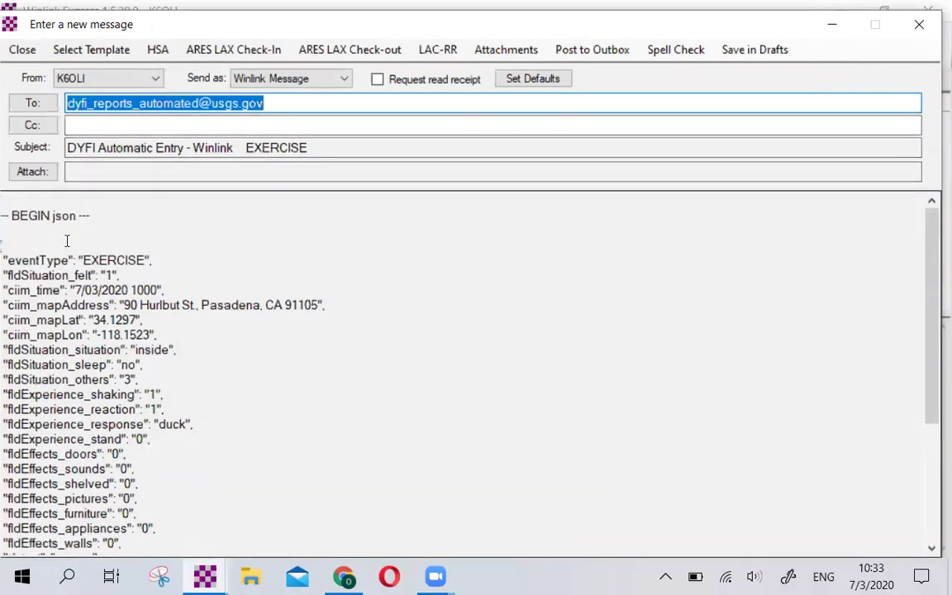
left_click(239, 121)
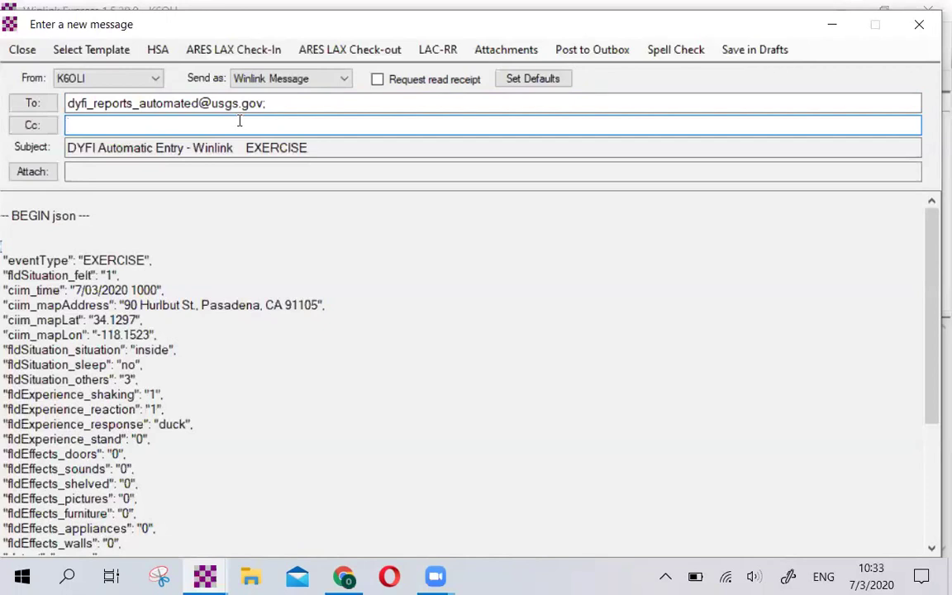
type("W2JCL")
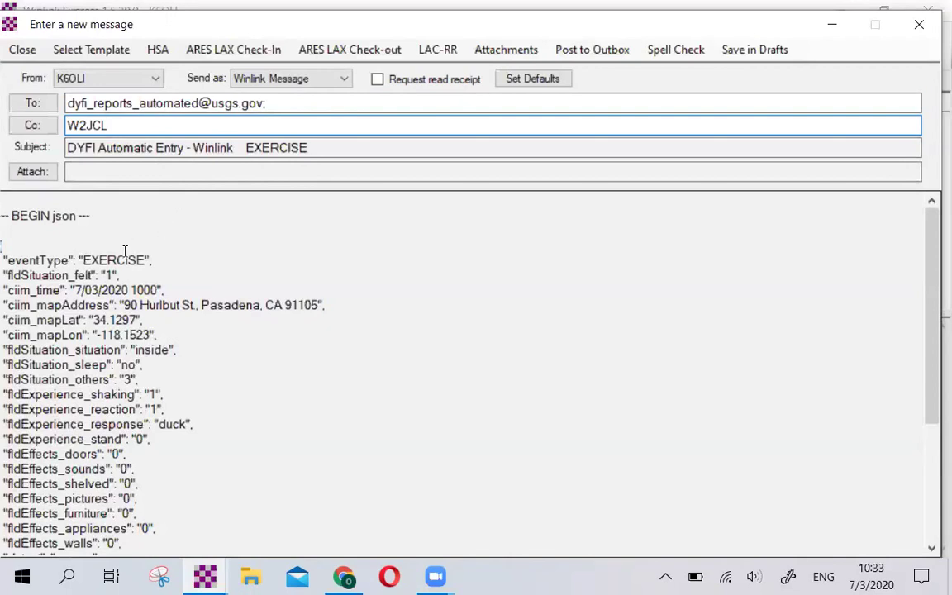
scroll(96, 245, "down", 1)
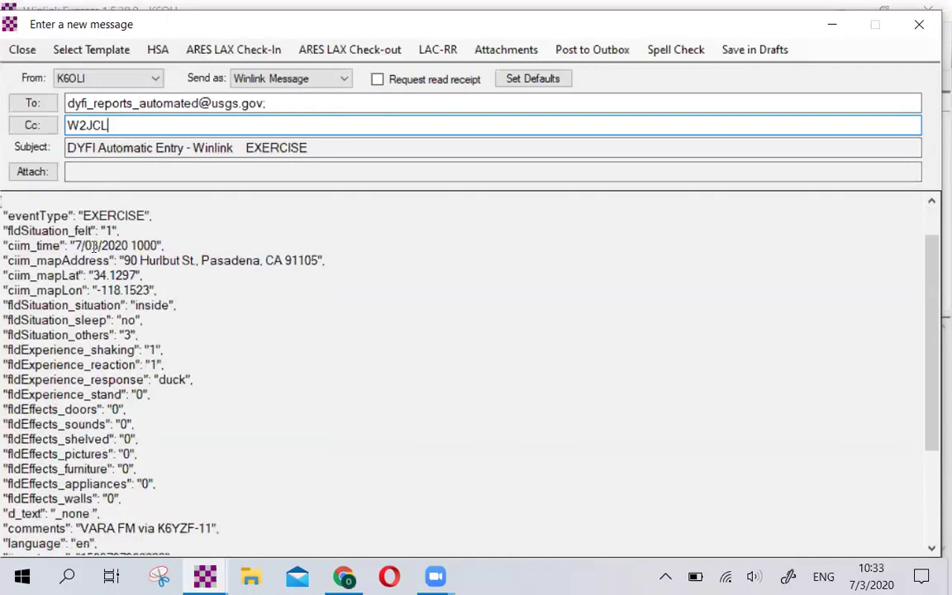
left_click(83, 230)
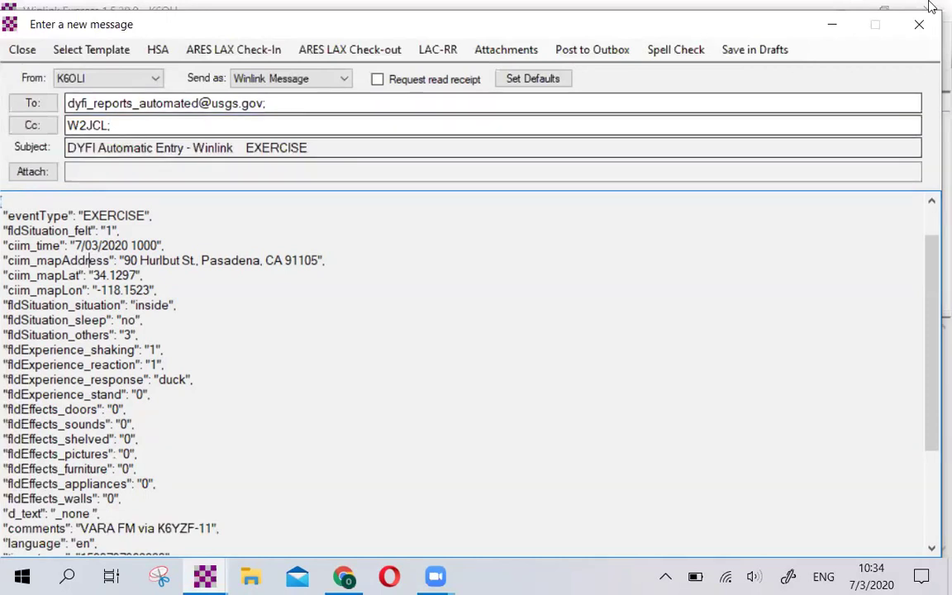
left_click(915, 27)
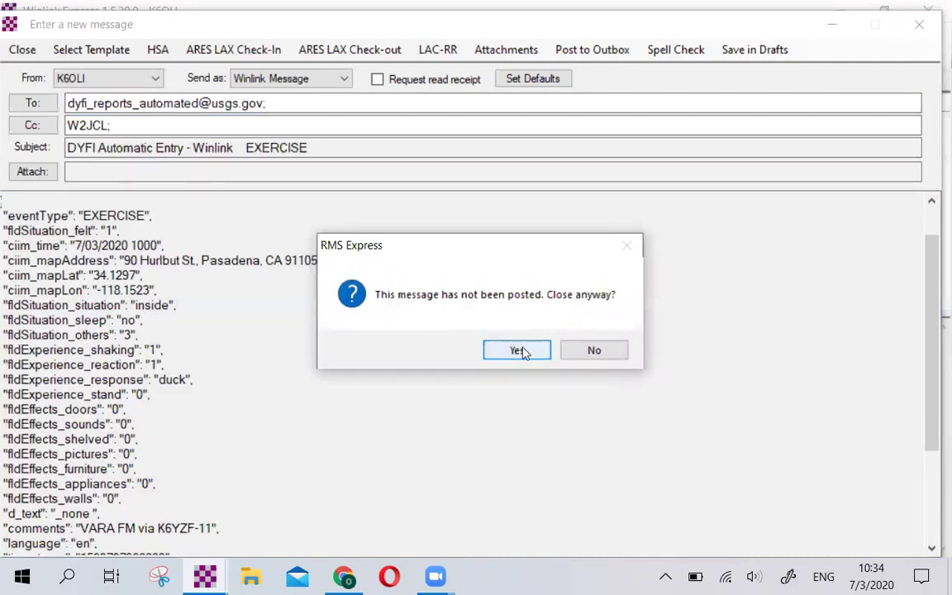
left_click(593, 351)
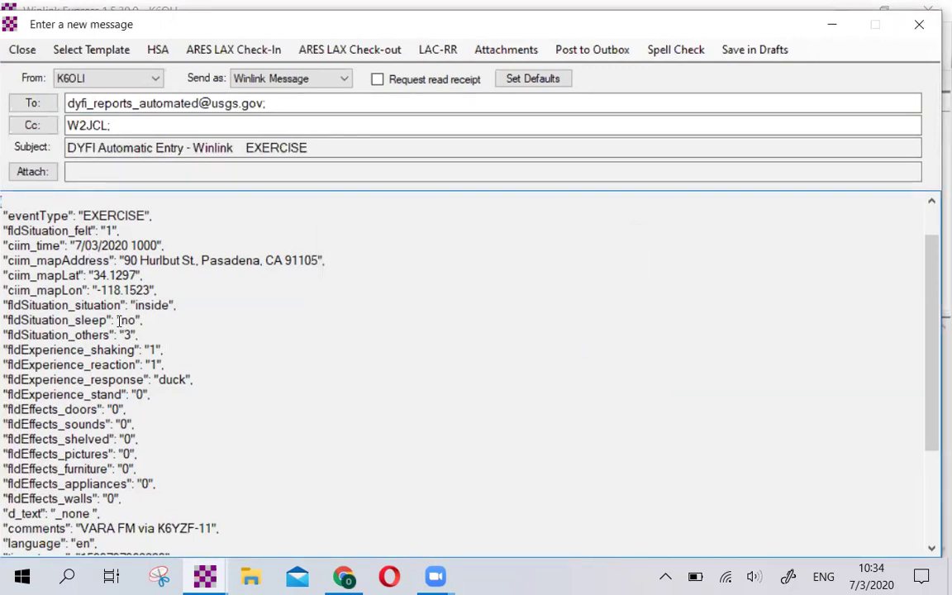
Review the comments, timestamp, event time, user ID and form version in the generated message body.
scroll(109, 293, "down", 1)
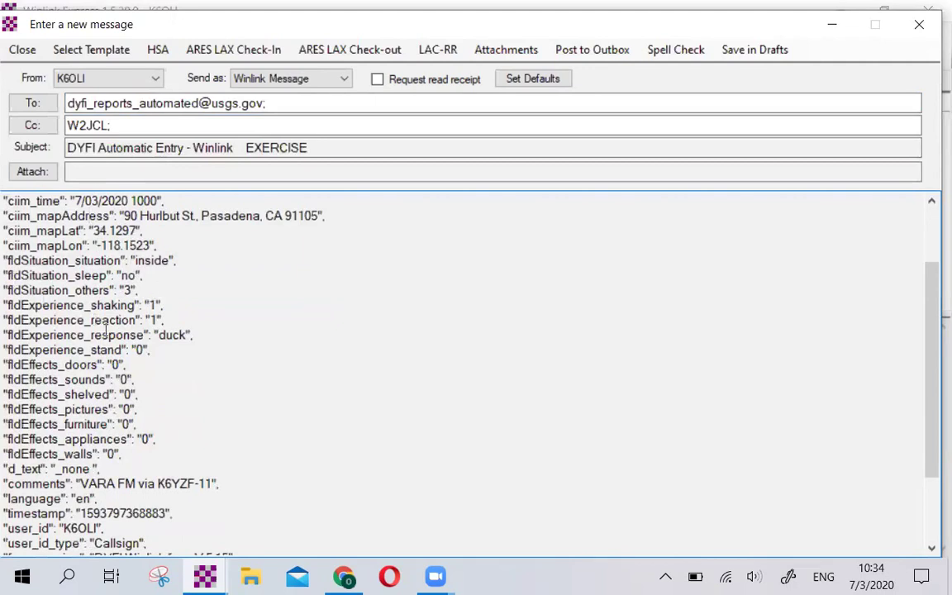
scroll(95, 299, "down", 1)
scroll(105, 339, "down", 2)
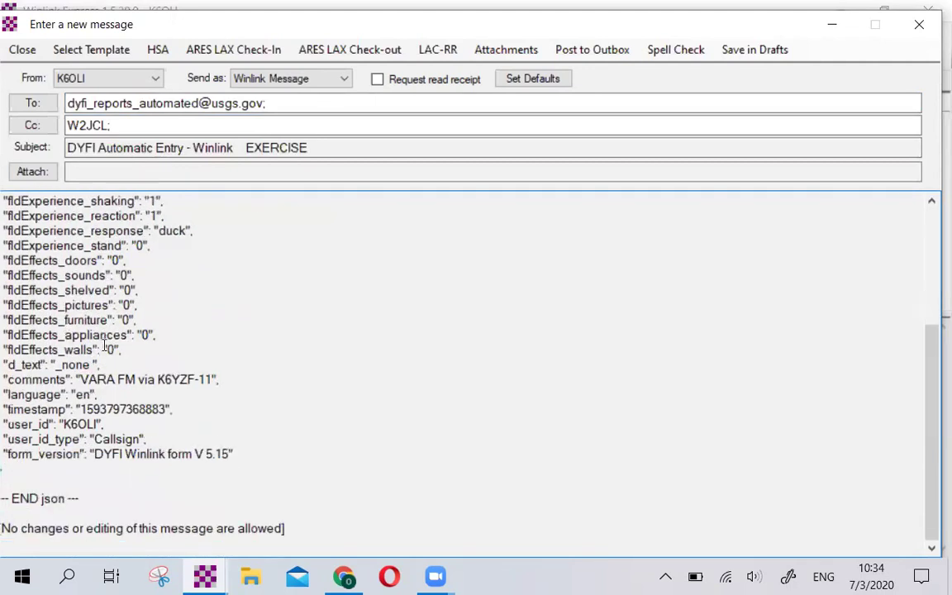
left_click_drag(80, 380, 250, 380)
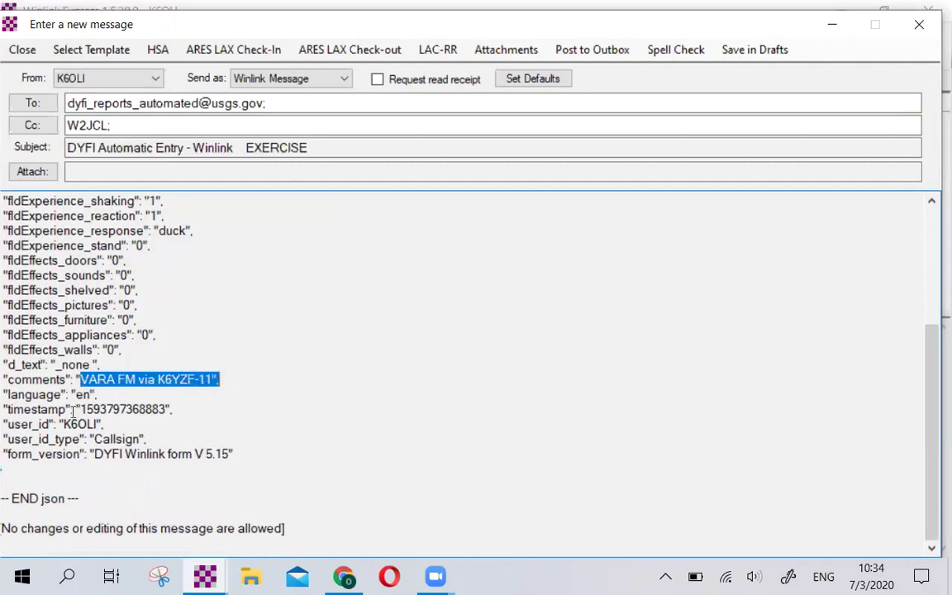
left_click_drag(80, 409, 174, 404)
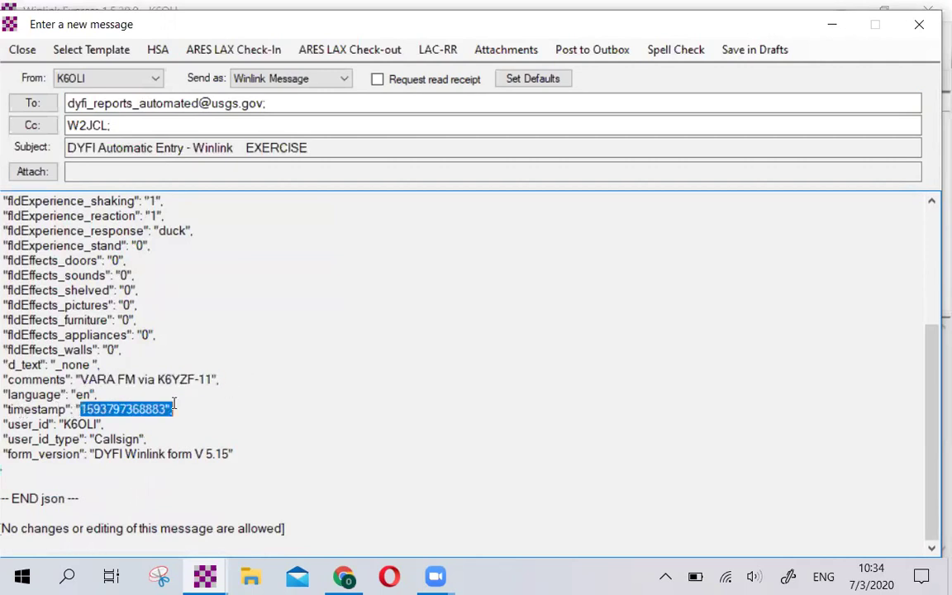
scroll(178, 412, "up", 3)
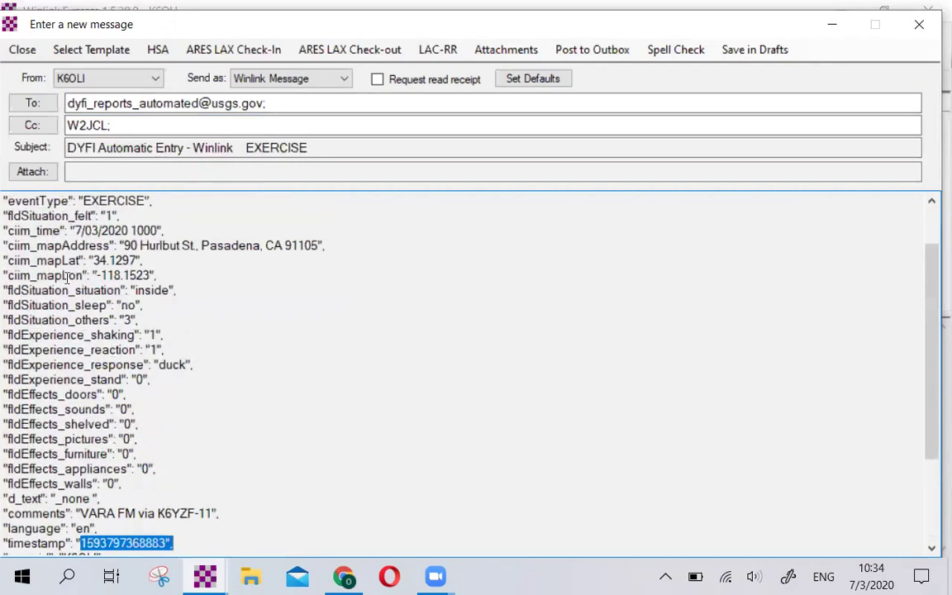
left_click_drag(71, 230, 163, 232)
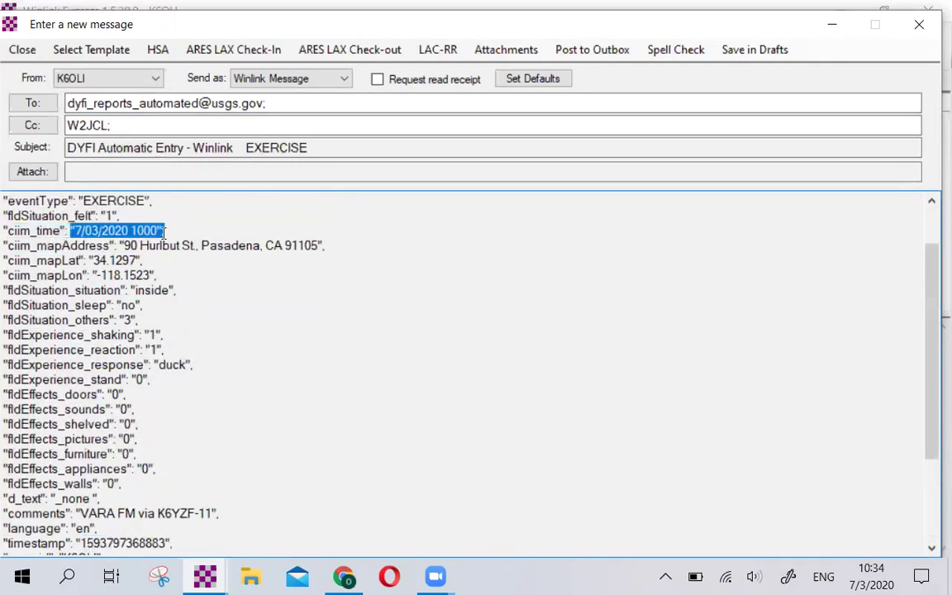
scroll(165, 297, "down", 3)
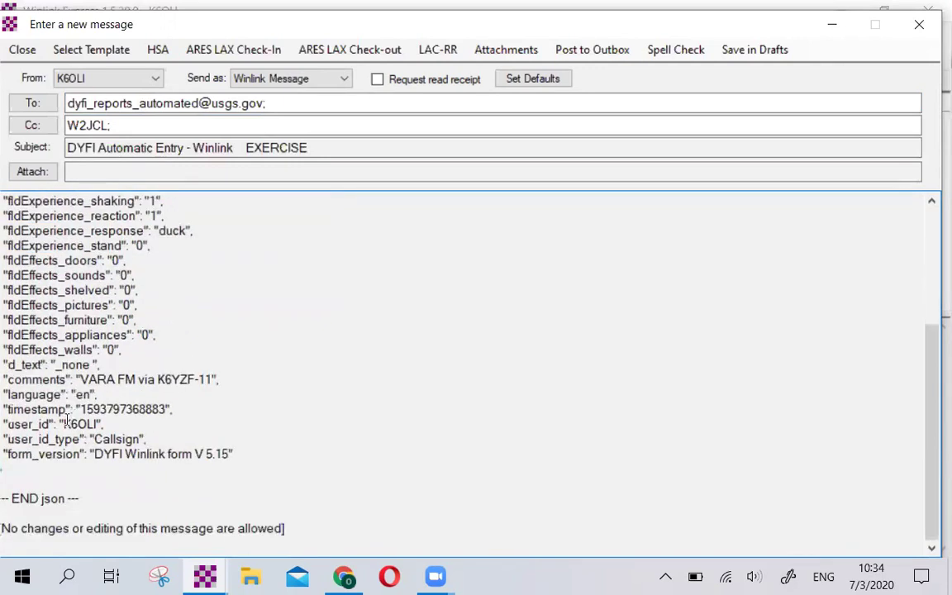
left_click_drag(64, 424, 97, 423)
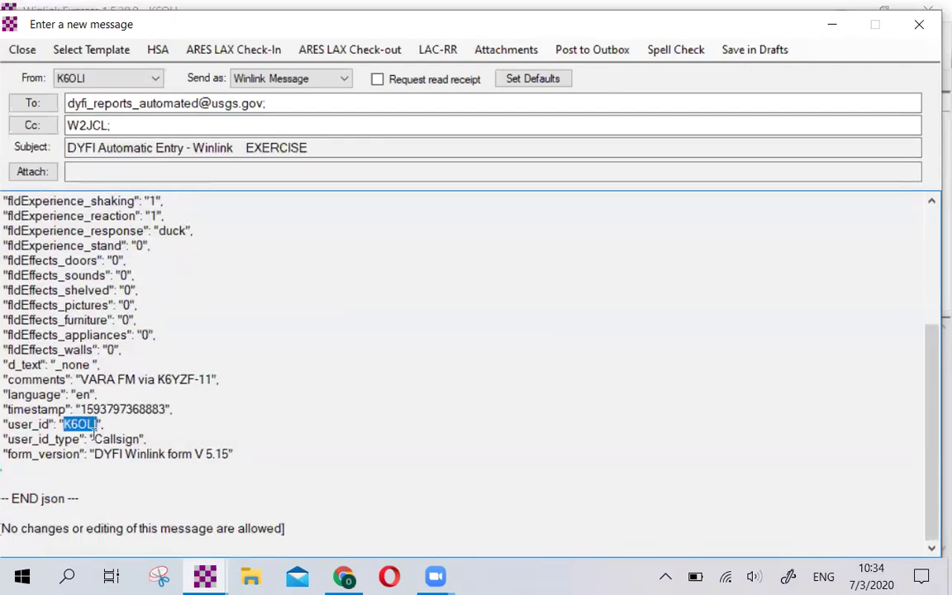
left_click_drag(93, 454, 230, 454)
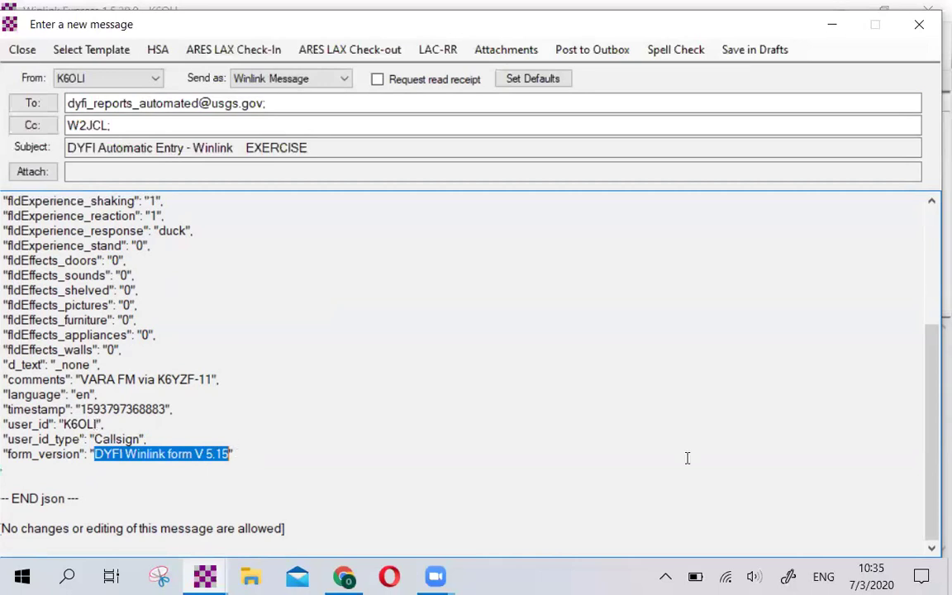
Post the DYFI message to the Outbox and display it there.
left_click(591, 51)
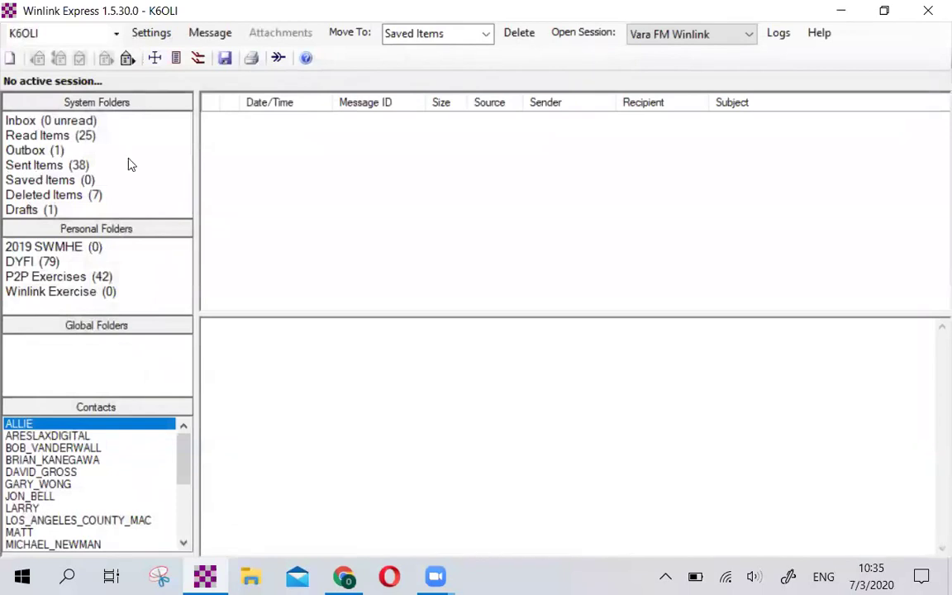
left_click(52, 147)
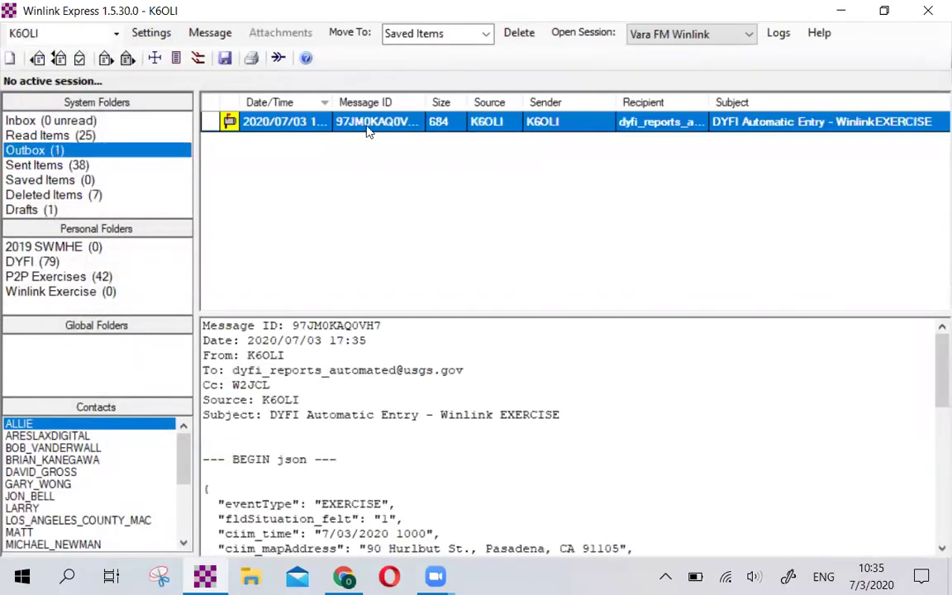
Examine the available session types for sending the message without changing the Vara FM Winlink selection.
left_click(692, 36)
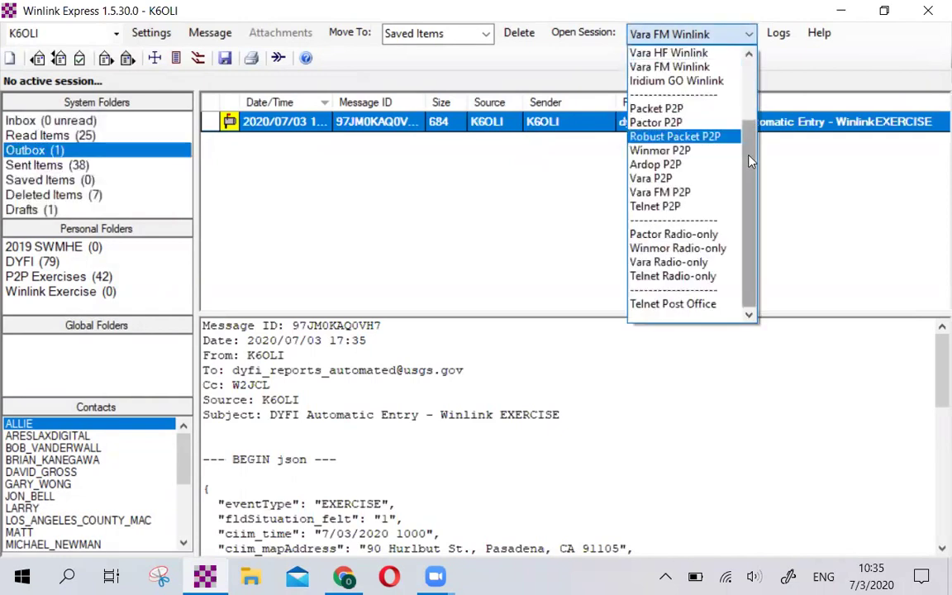
left_click_drag(752, 139, 760, 76)
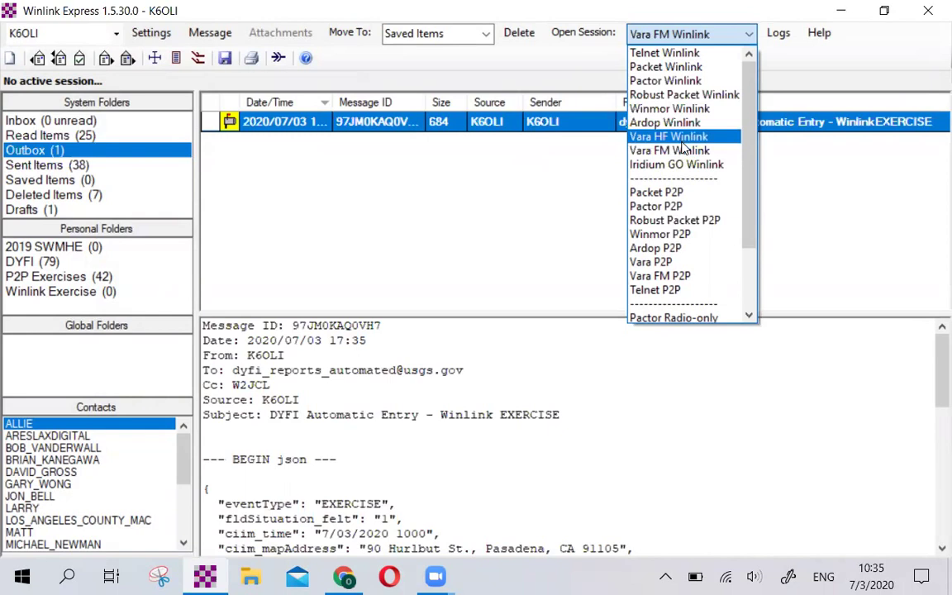
left_click(486, 172)
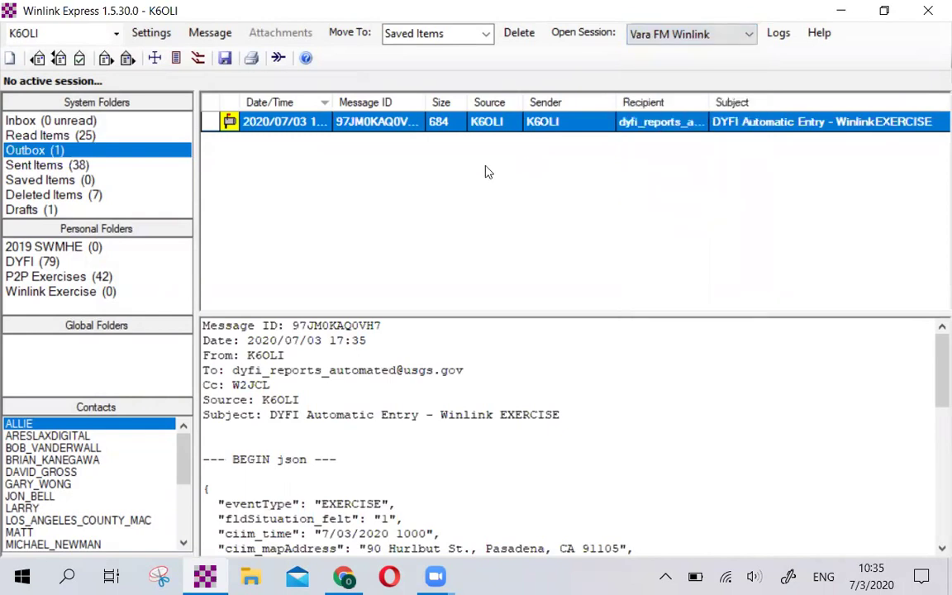